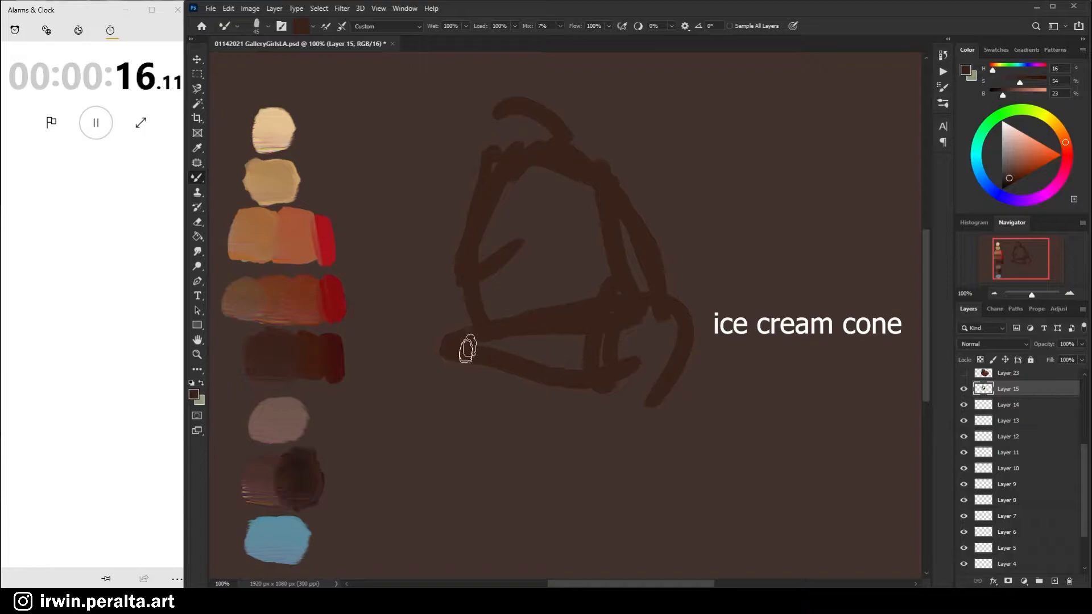
- Sketch the front shin, kneeling lower leg and both feet of the crouching figure with dark brown strokes
mouse_move(422, 358)
mouse_down()
mouse_move(526, 502)
mouse_move(665, 468)
mouse_move(649, 389)
mouse_move(632, 492)
mouse_move(758, 559)
mouse_up()
drag(738, 508, 802, 565)
drag(654, 478, 759, 558)
drag(577, 419, 764, 560)
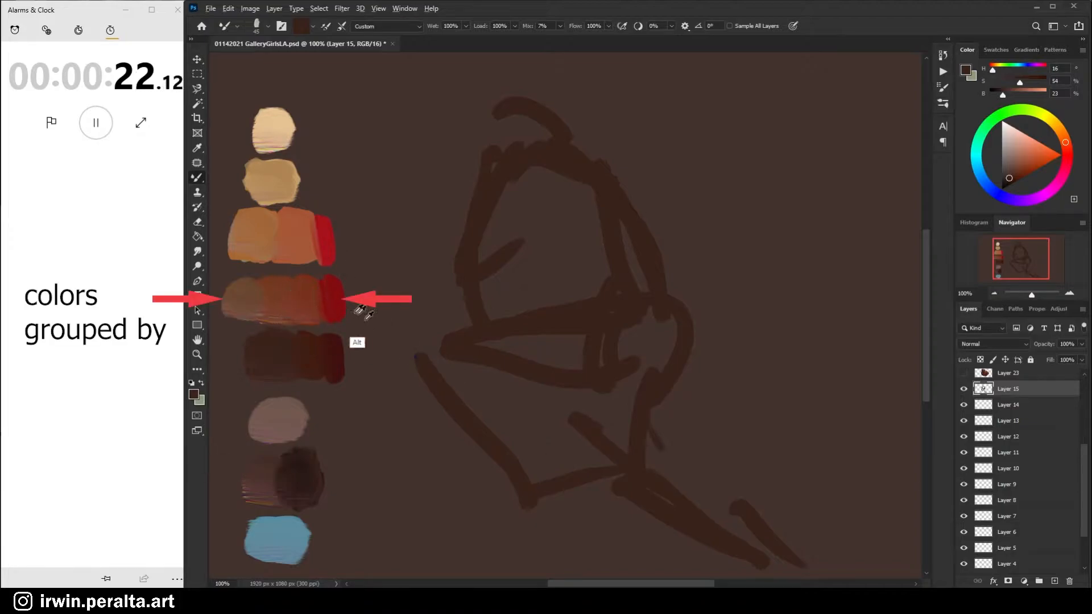
- Block in the shadow side of the arm, torso, thigh and both legs with the dark red swatch and a larger brush
alt+click(340, 297)
key(bracketright)
key(bracketright)
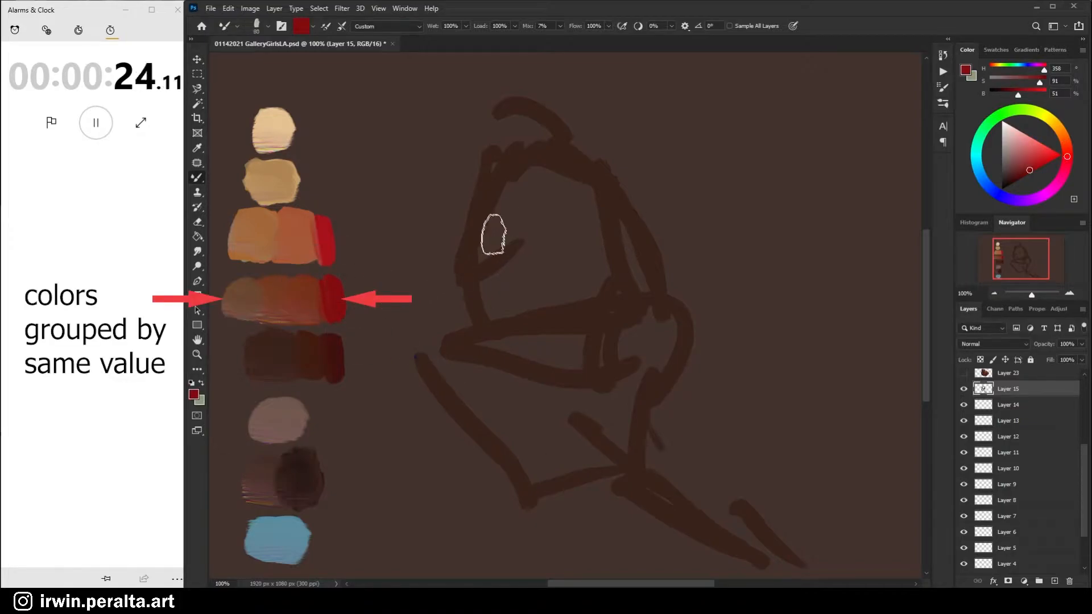
drag(513, 183, 470, 250)
mouse_move(483, 329)
mouse_down()
mouse_move(415, 372)
mouse_move(575, 364)
mouse_move(481, 363)
mouse_up()
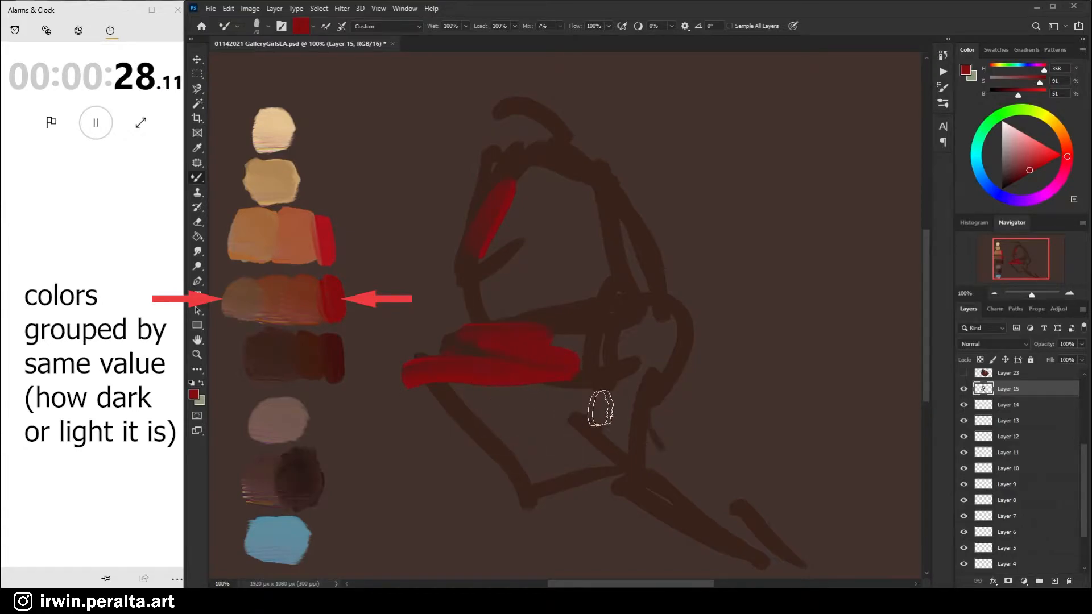
mouse_move(623, 385)
mouse_down()
mouse_move(612, 427)
mouse_move(619, 479)
mouse_move(608, 386)
mouse_move(659, 502)
mouse_move(758, 548)
mouse_move(767, 541)
mouse_move(743, 515)
mouse_up()
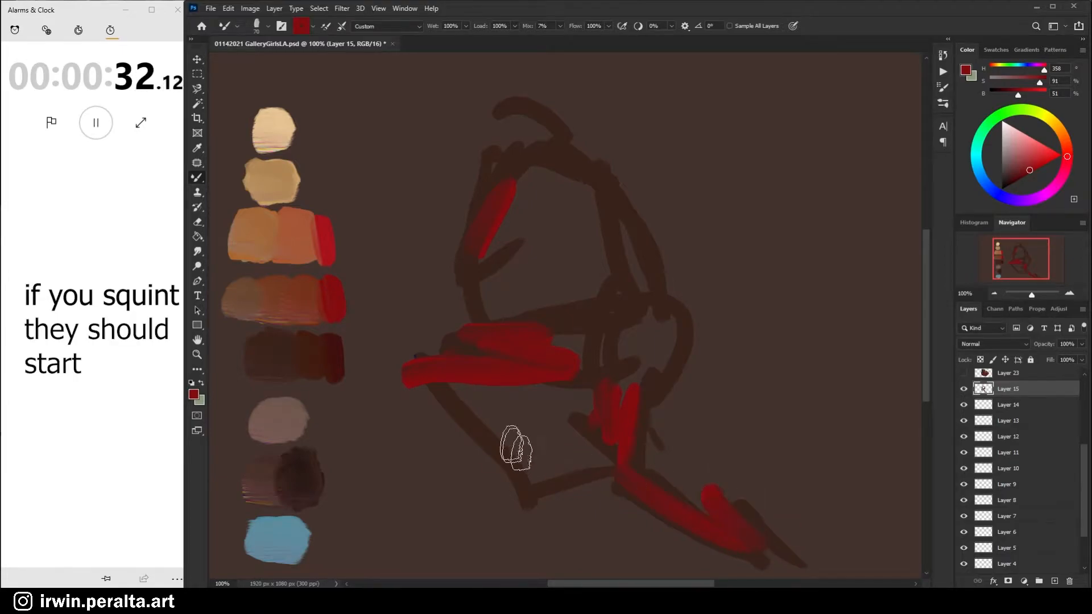
drag(446, 378, 503, 400)
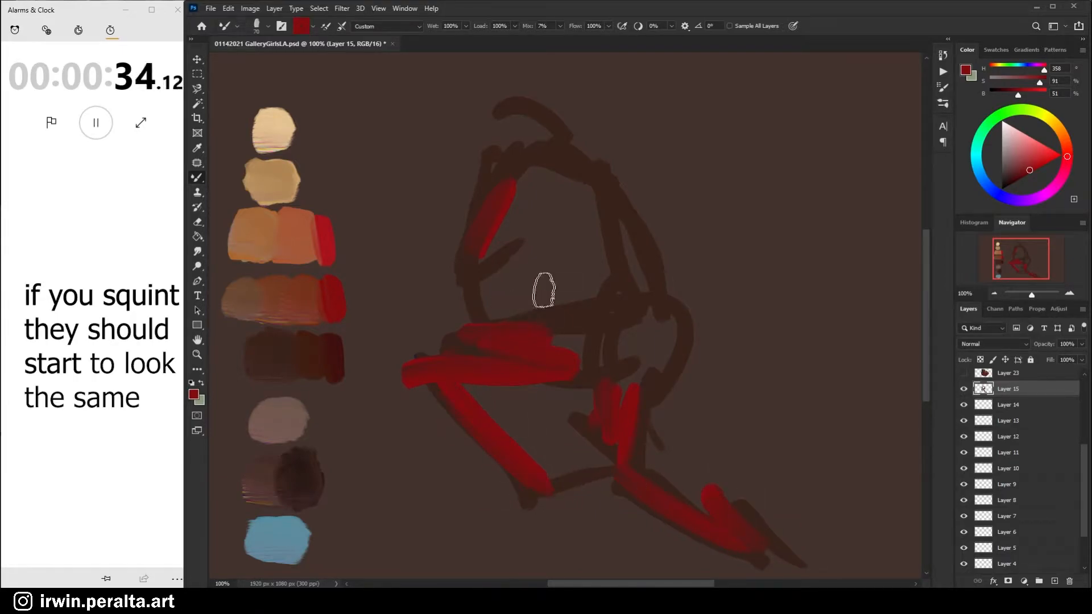
drag(522, 188, 578, 292)
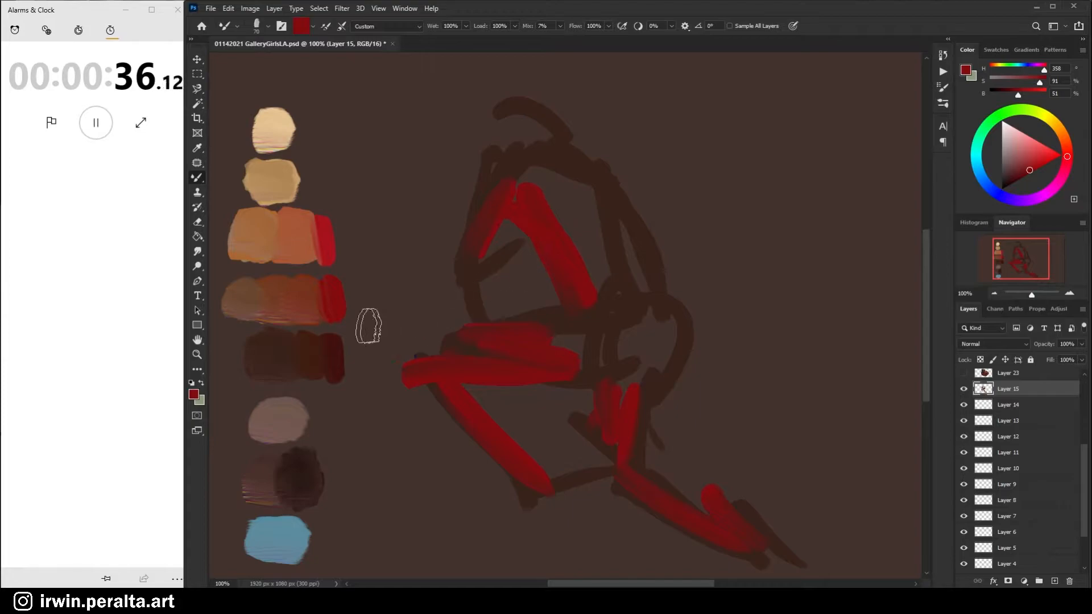
alt+click(307, 295)
drag(539, 196, 592, 263)
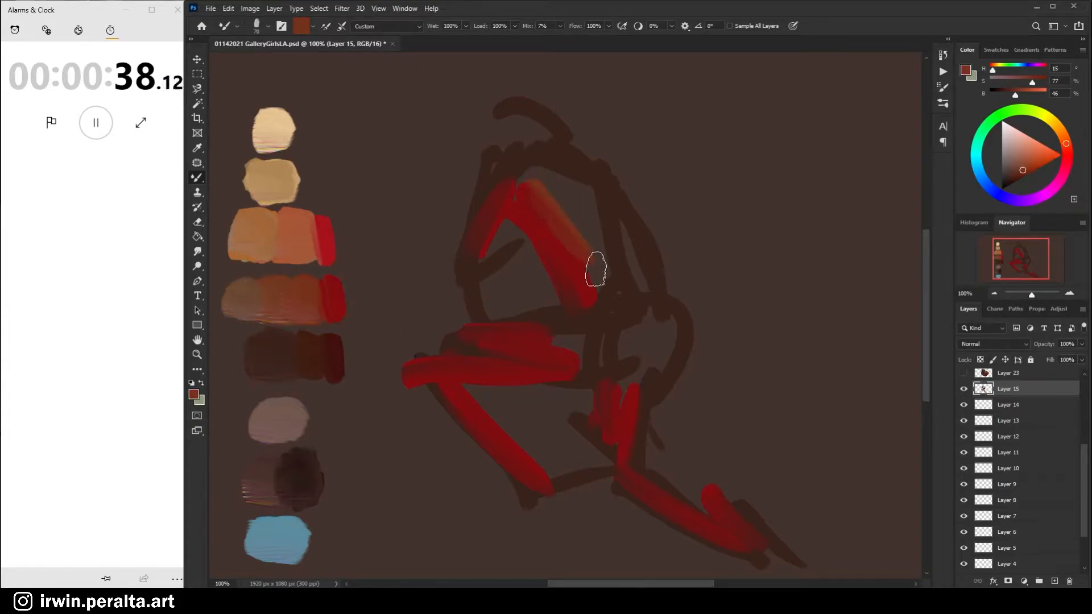
alt+click(312, 348)
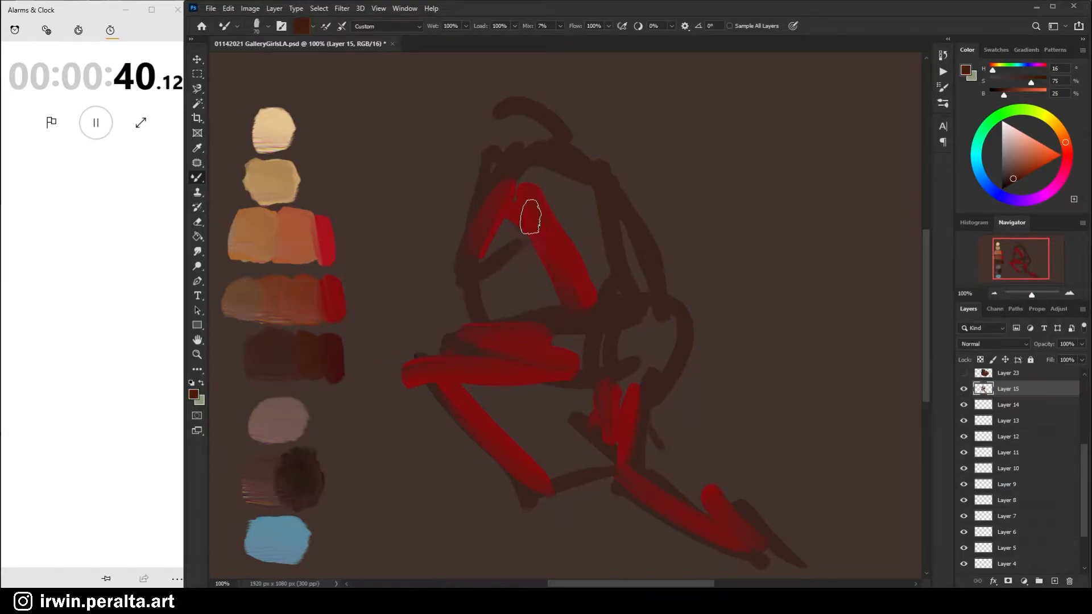
- Fill the figure's back and shoulders with orange-brown midtones sampled from the middle swatch row
alt+click(308, 293)
mouse_move(527, 192)
mouse_down()
mouse_move(552, 223)
mouse_move(548, 179)
mouse_move(592, 265)
mouse_move(571, 263)
mouse_move(596, 276)
mouse_move(595, 246)
mouse_up()
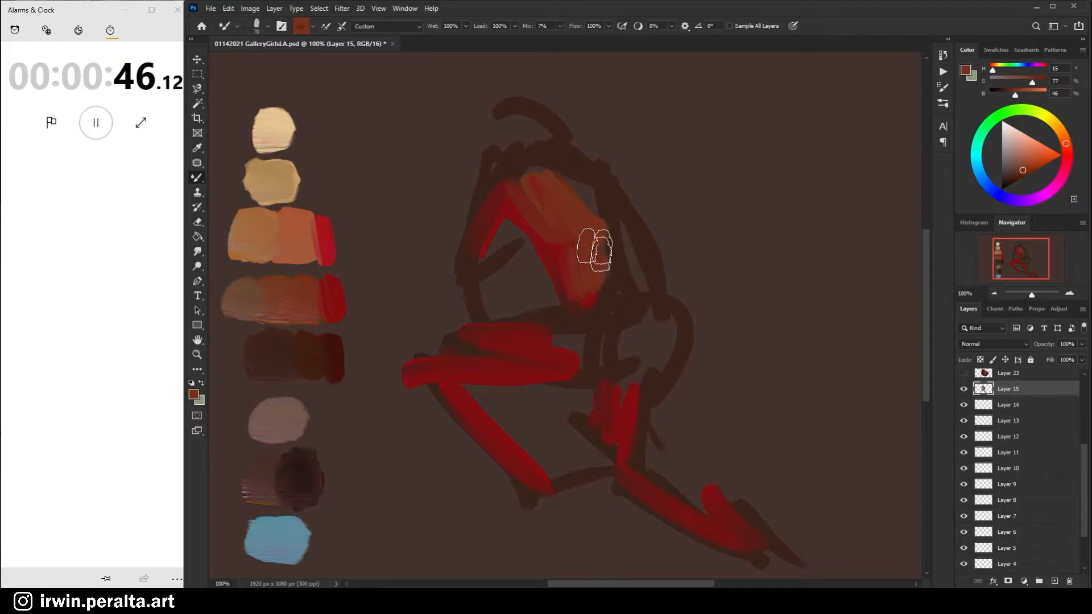
mouse_move(496, 209)
mouse_down()
mouse_move(508, 166)
mouse_move(494, 169)
mouse_move(569, 185)
mouse_move(532, 163)
mouse_move(614, 200)
mouse_move(554, 170)
mouse_move(609, 197)
mouse_move(592, 190)
mouse_move(614, 206)
mouse_move(660, 300)
mouse_move(619, 281)
mouse_move(599, 199)
mouse_move(640, 317)
mouse_move(628, 203)
mouse_move(648, 302)
mouse_up()
alt+click(283, 278)
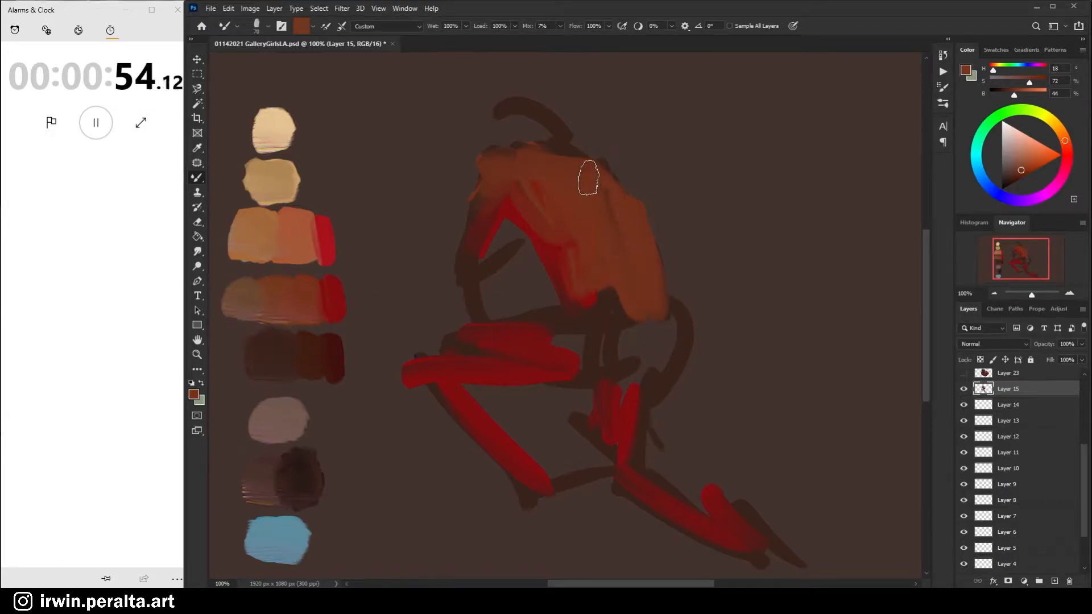
drag(532, 149, 500, 158)
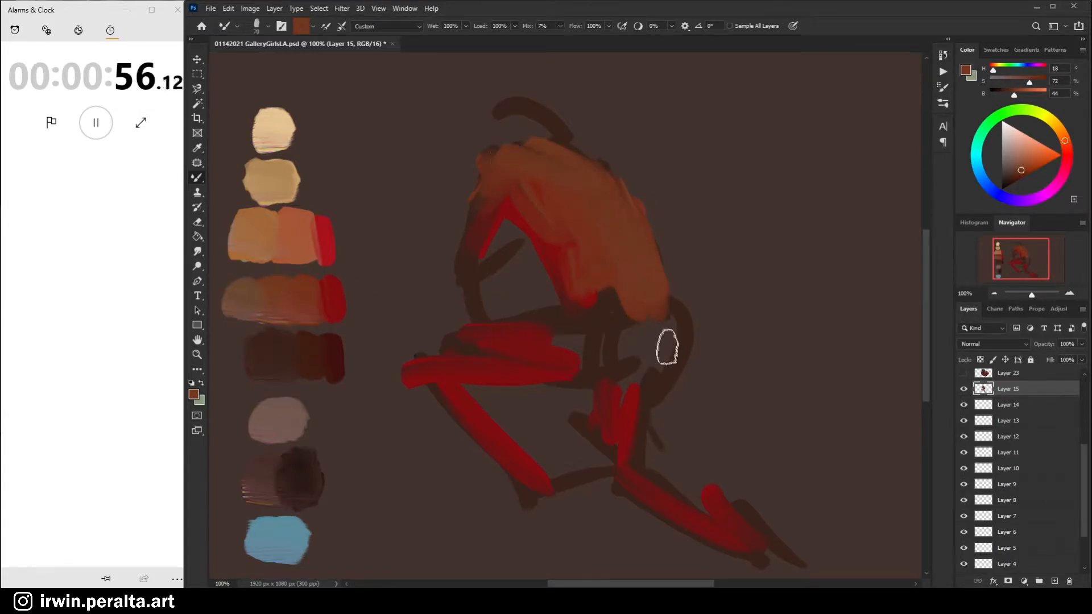
- Lay orange-brown midtones over the raised thigh, front shin and foot, and the kneeling leg and foot
mouse_move(494, 341)
mouse_down()
mouse_move(540, 324)
mouse_move(470, 342)
mouse_move(517, 334)
mouse_up()
alt+click(307, 289)
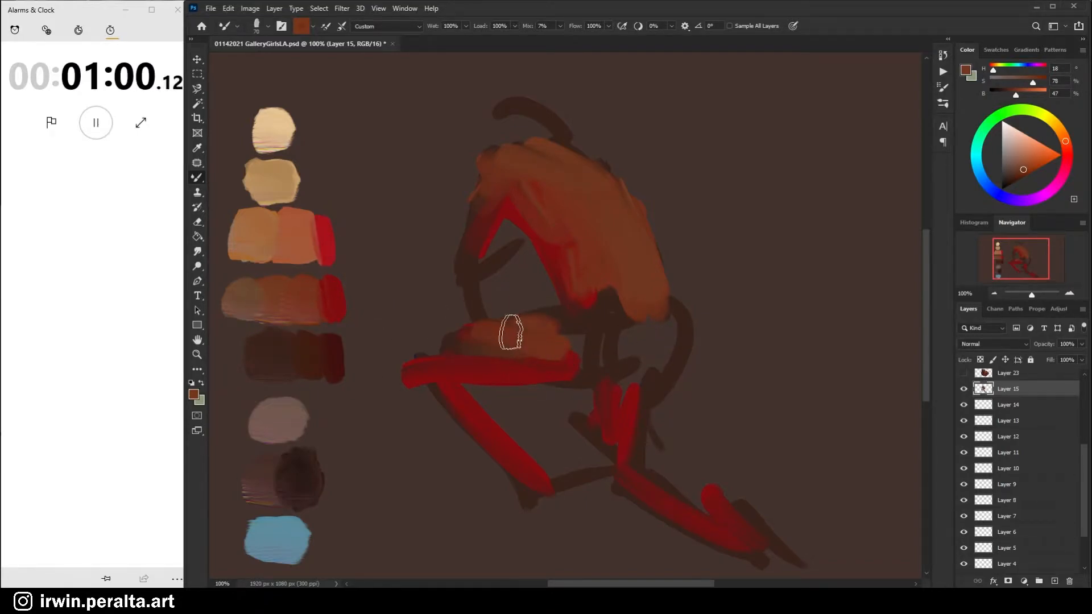
mouse_move(460, 404)
mouse_down()
mouse_move(501, 435)
mouse_move(521, 468)
mouse_up()
mouse_move(438, 402)
mouse_down()
mouse_move(541, 503)
mouse_move(532, 500)
mouse_move(554, 472)
mouse_up()
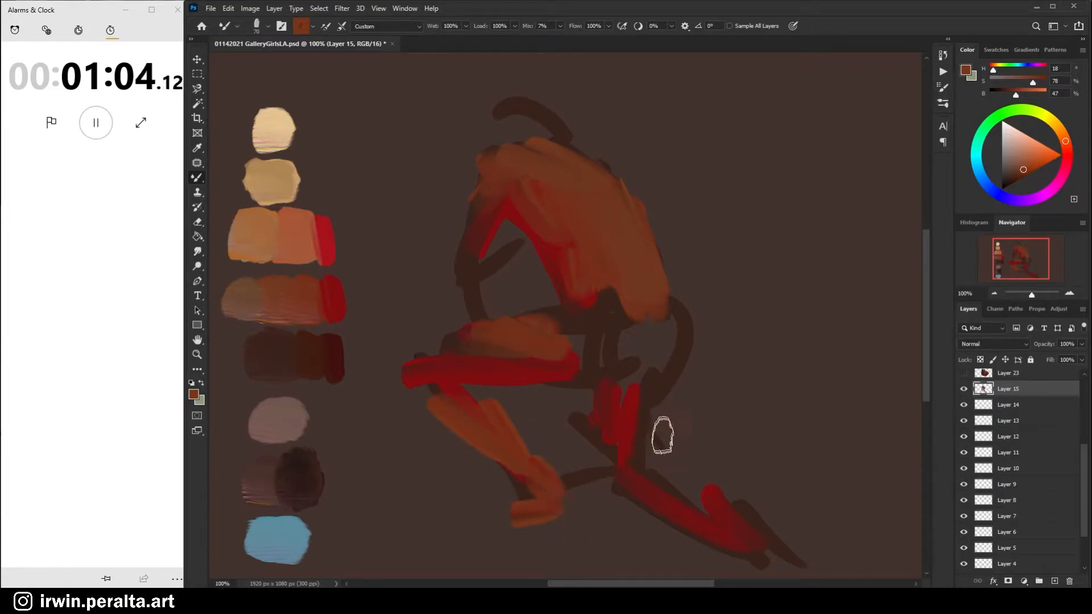
mouse_move(616, 382)
mouse_down()
mouse_move(621, 457)
mouse_move(619, 390)
mouse_move(634, 419)
mouse_move(646, 409)
mouse_move(648, 463)
mouse_move(725, 540)
mouse_up()
mouse_move(725, 489)
mouse_down()
mouse_move(772, 551)
mouse_move(756, 519)
mouse_up()
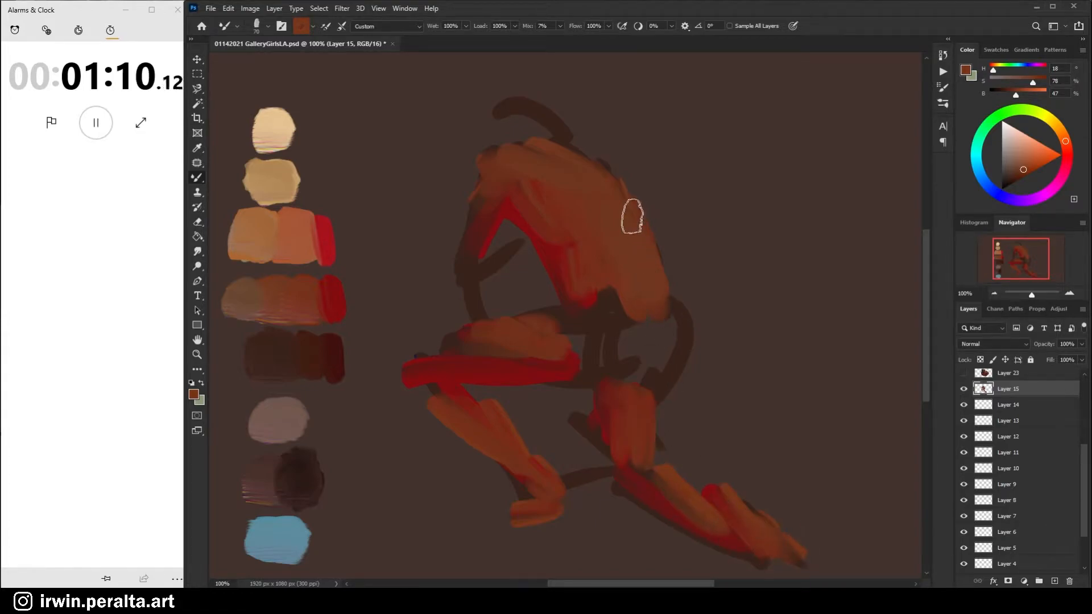
- Paint the head in orange-brown and build out the far shoulder with the muted brown swatch
mouse_move(561, 141)
mouse_down()
mouse_move(554, 165)
mouse_move(520, 121)
mouse_up()
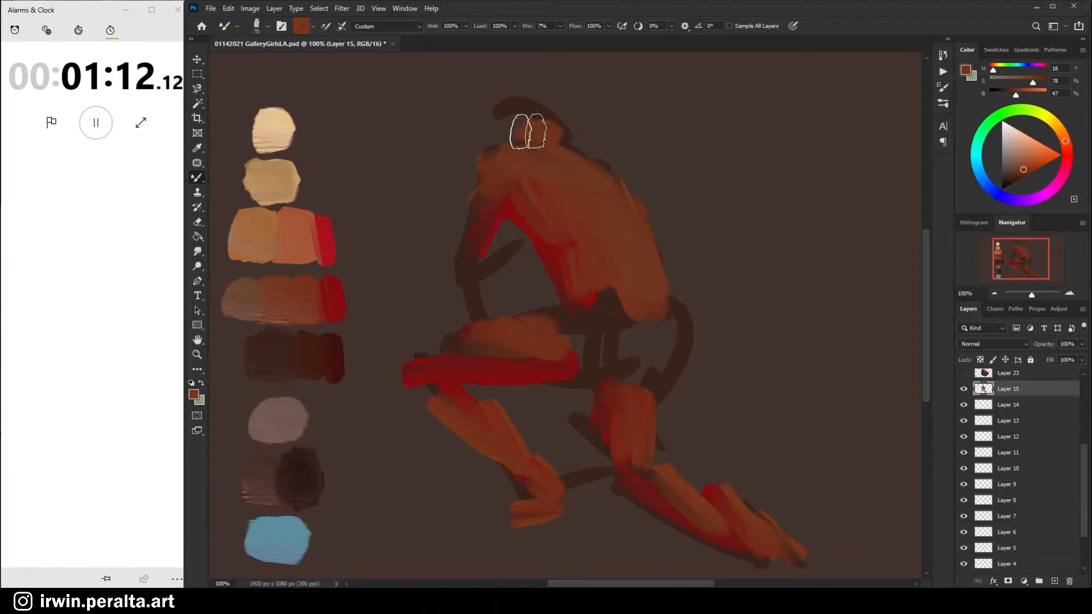
alt+click(257, 295)
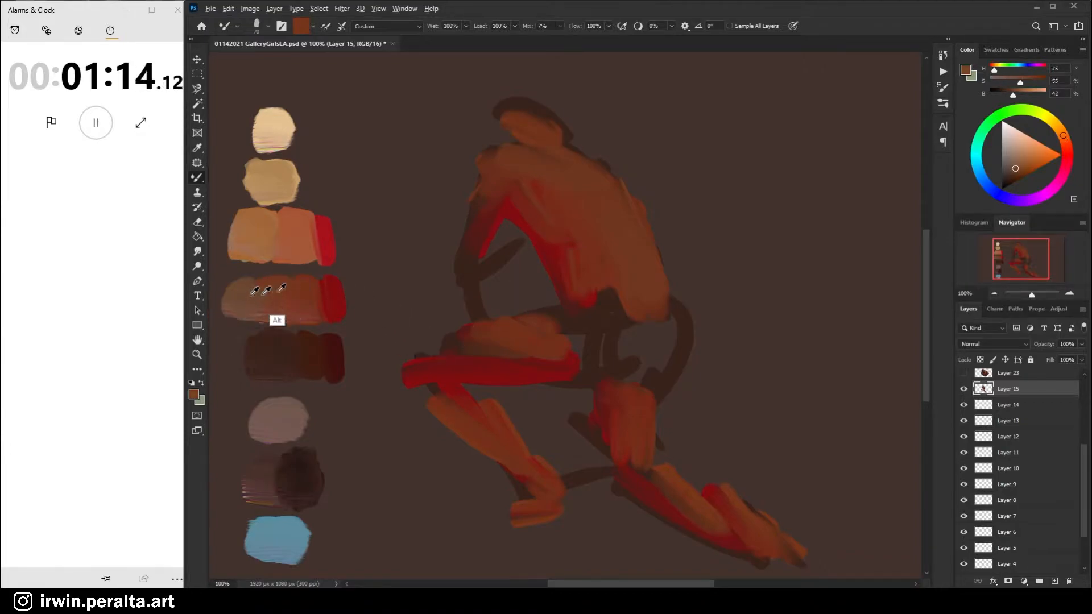
mouse_move(614, 168)
mouse_down()
mouse_move(616, 202)
mouse_move(607, 170)
mouse_move(581, 169)
mouse_move(612, 171)
mouse_up()
alt+click(621, 254)
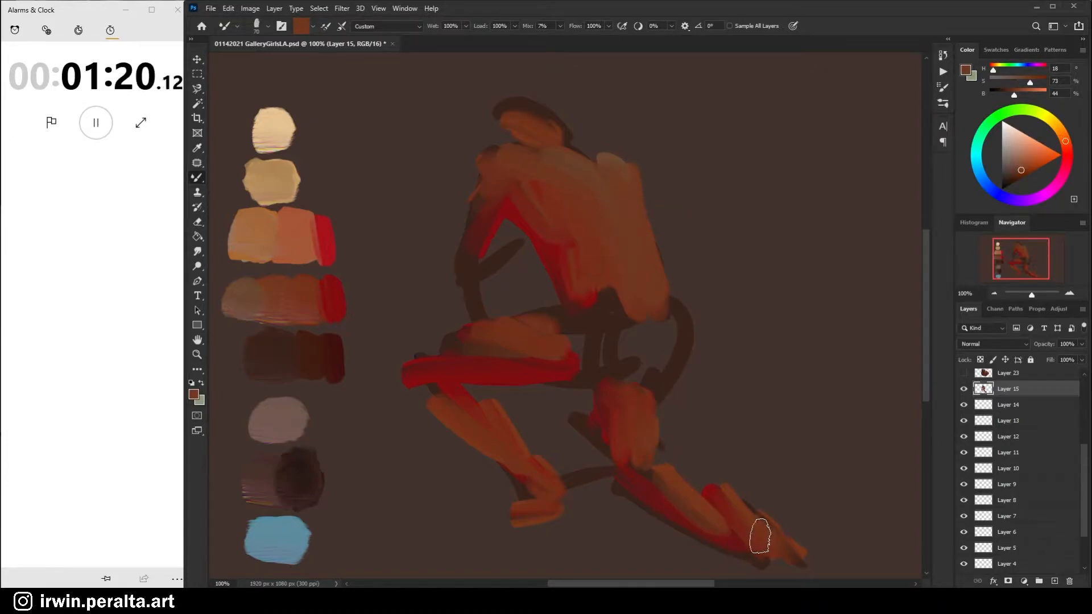
alt+click(261, 294)
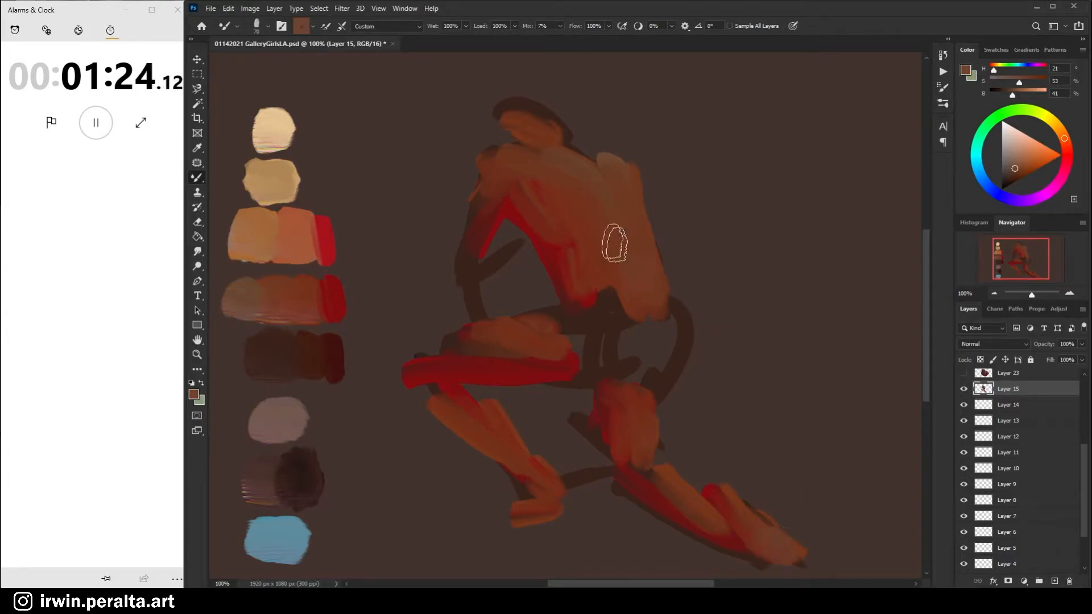
- Add lighter salmon and ochre tones to the near shoulder, back, upper thigh and rear foot
alt+click(258, 223)
alt+click(302, 233)
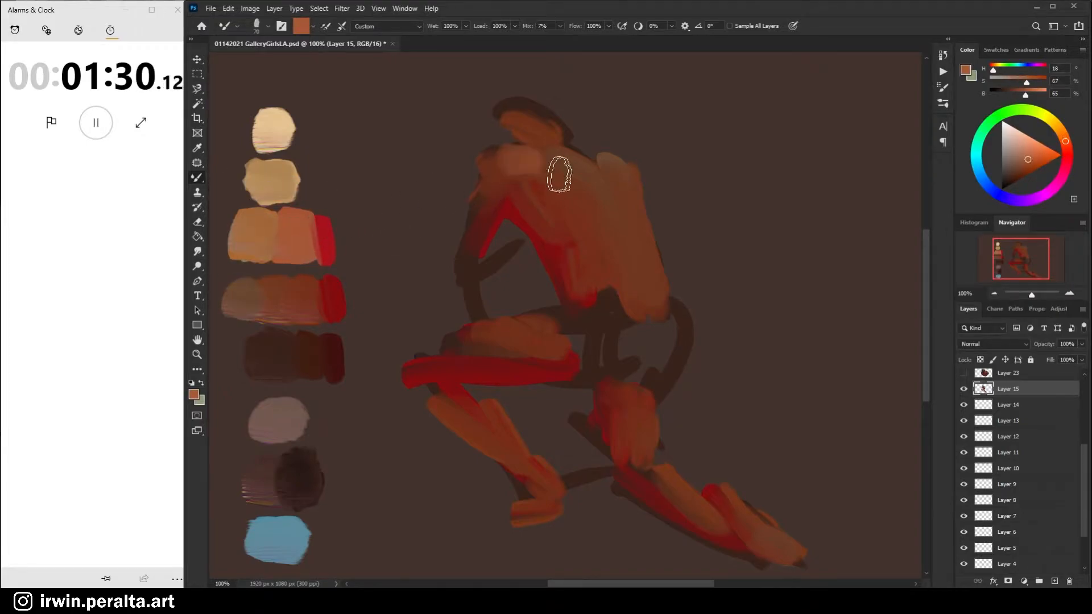
mouse_move(568, 179)
mouse_down()
mouse_move(605, 210)
mouse_move(586, 205)
mouse_move(586, 215)
mouse_move(612, 210)
mouse_move(550, 184)
mouse_move(608, 200)
mouse_move(573, 185)
mouse_move(601, 218)
mouse_move(564, 160)
mouse_move(622, 241)
mouse_move(629, 283)
mouse_move(601, 194)
mouse_move(627, 241)
mouse_move(610, 203)
mouse_move(621, 273)
mouse_move(601, 242)
mouse_move(622, 246)
mouse_move(623, 293)
mouse_move(612, 215)
mouse_move(618, 266)
mouse_move(632, 189)
mouse_move(617, 173)
mouse_move(637, 222)
mouse_up()
alt+click(267, 228)
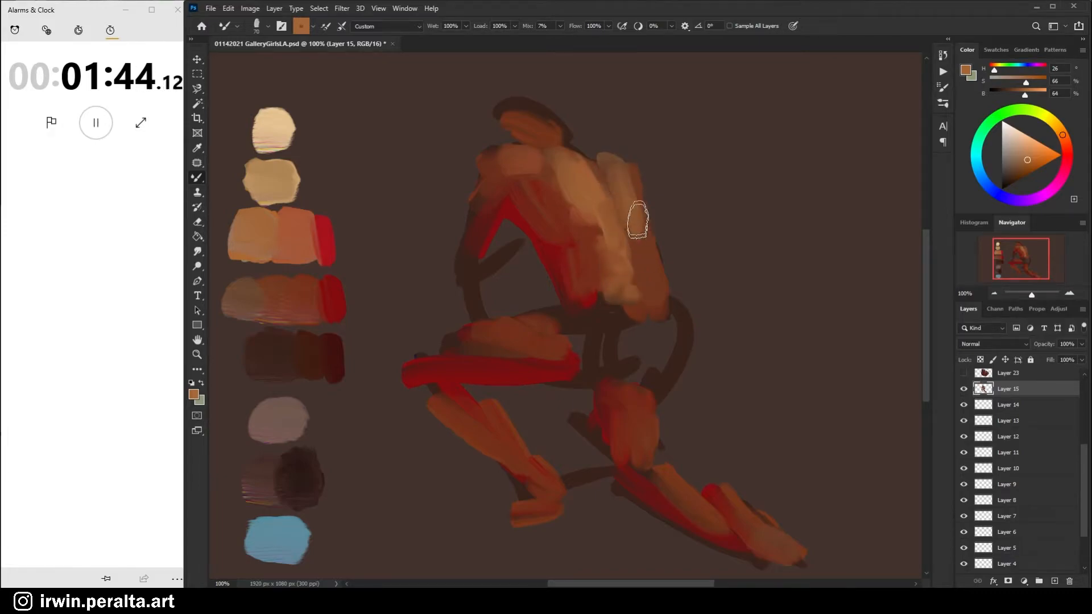
mouse_move(619, 163)
mouse_down()
mouse_move(644, 198)
mouse_move(632, 230)
mouse_move(643, 268)
mouse_move(617, 206)
mouse_move(652, 281)
mouse_move(629, 322)
mouse_move(584, 361)
mouse_move(561, 337)
mouse_move(522, 328)
mouse_move(556, 325)
mouse_move(520, 317)
mouse_up()
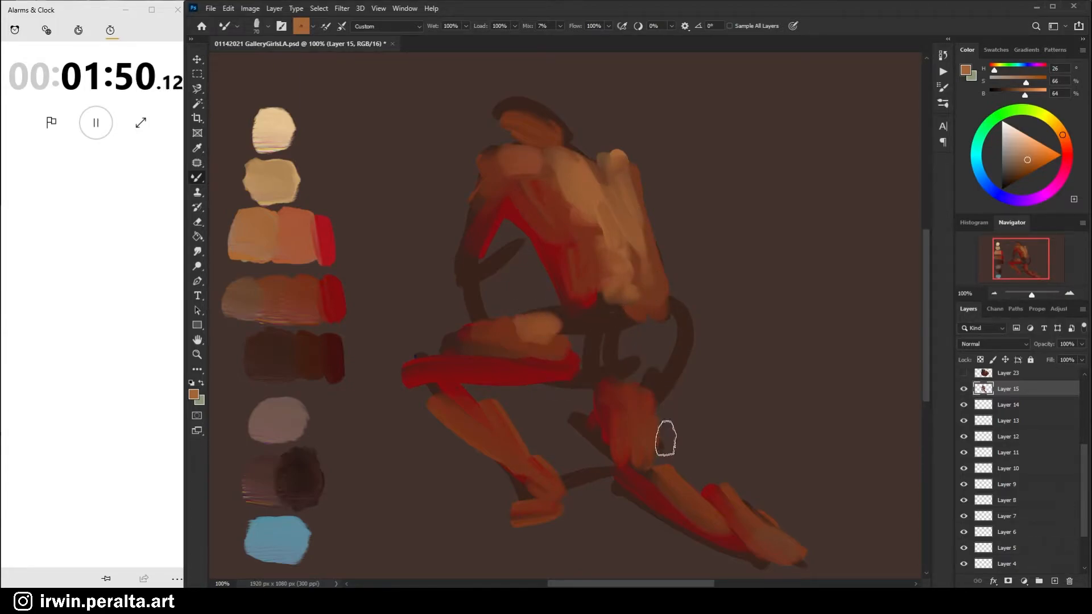
mouse_move(679, 475)
mouse_down()
mouse_move(748, 532)
mouse_move(733, 520)
mouse_move(751, 514)
mouse_move(783, 554)
mouse_move(748, 506)
mouse_move(769, 523)
mouse_up()
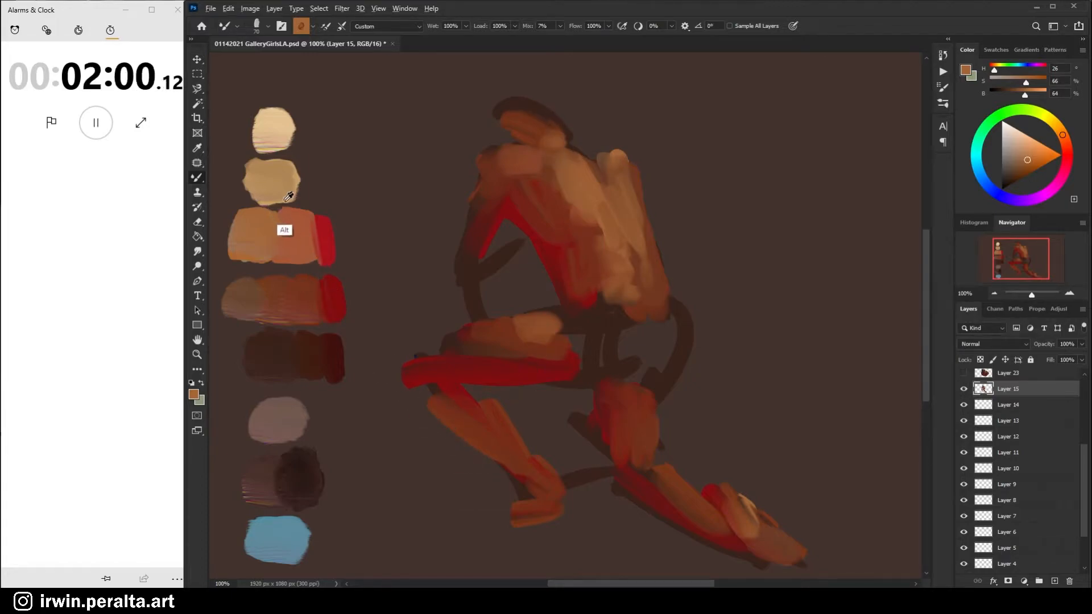
- Highlight the upper back with the tan swatch and refine the far shoulder's edge with a sampled brown
alt+click(278, 182)
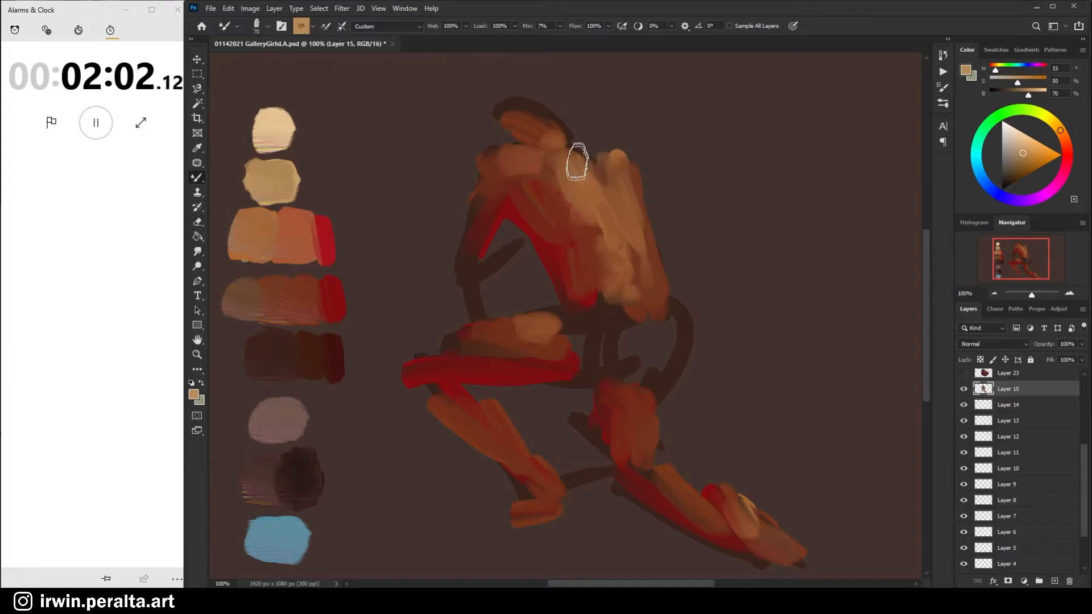
drag(589, 200, 576, 175)
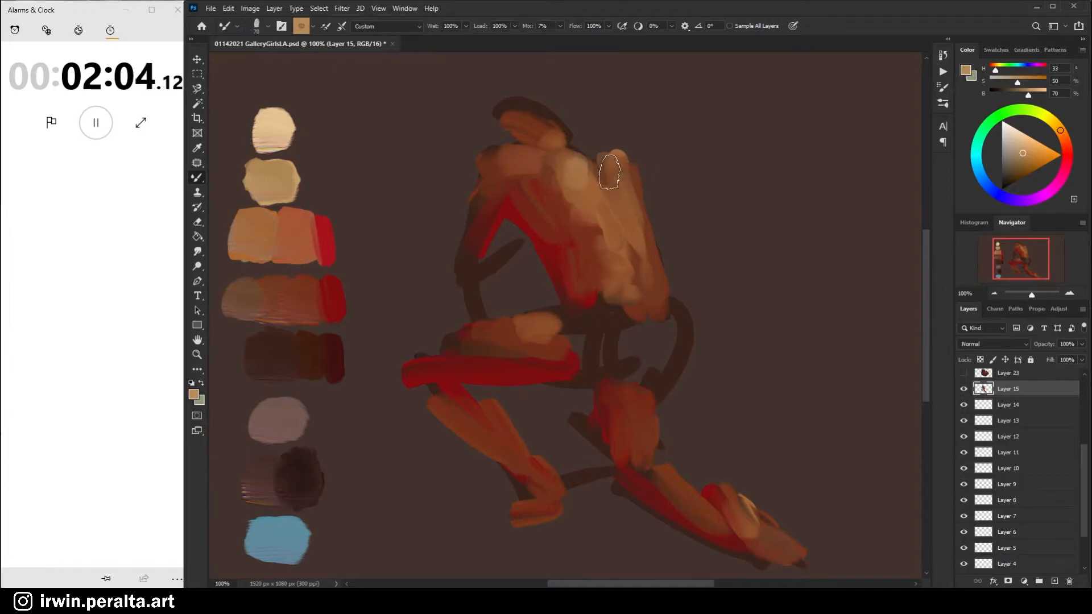
alt+click(606, 165)
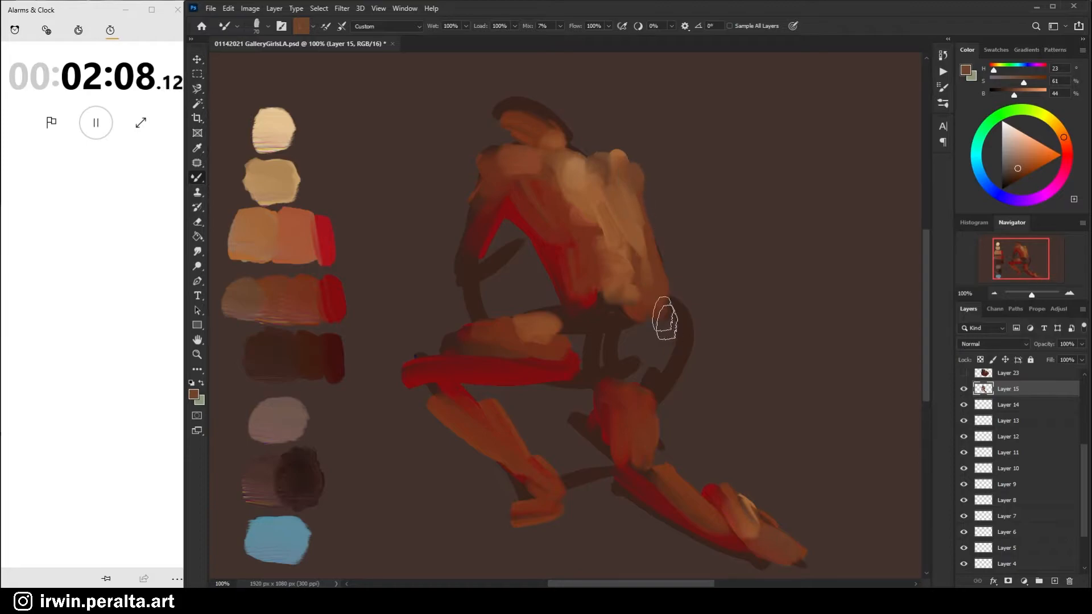
- Extend the hanging arm and the raised knee with dark reds sampled from the figure
alt+click(494, 214)
mouse_move(470, 219)
mouse_down()
mouse_move(462, 265)
mouse_move(478, 203)
mouse_move(472, 273)
mouse_move(496, 287)
mouse_move(453, 277)
mouse_up()
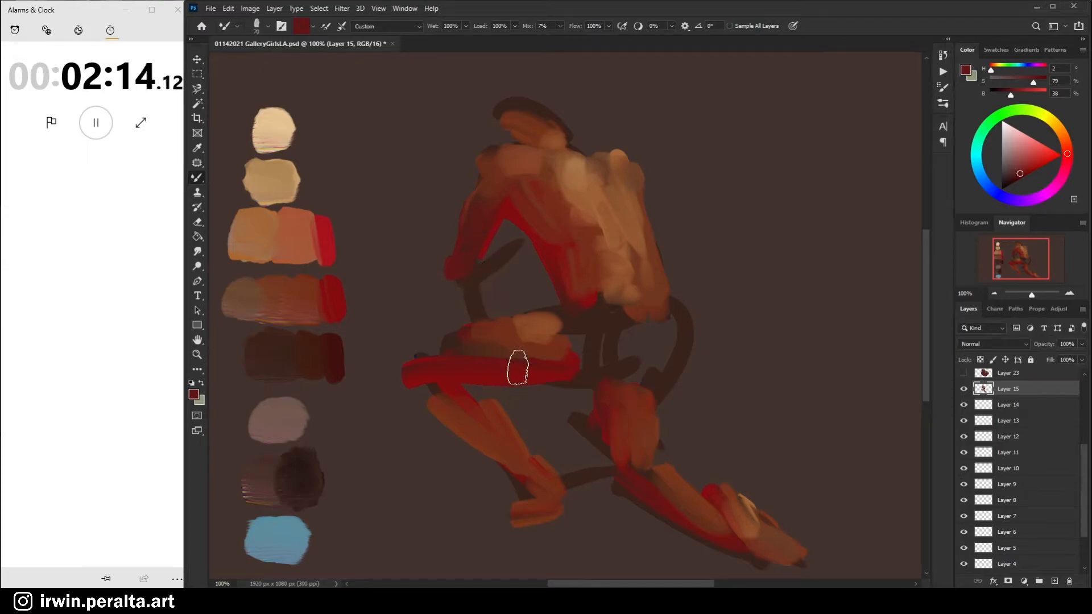
alt+click(559, 377)
alt+click(506, 367)
mouse_move(514, 354)
mouse_down()
mouse_move(418, 359)
mouse_move(470, 334)
mouse_move(445, 350)
mouse_up()
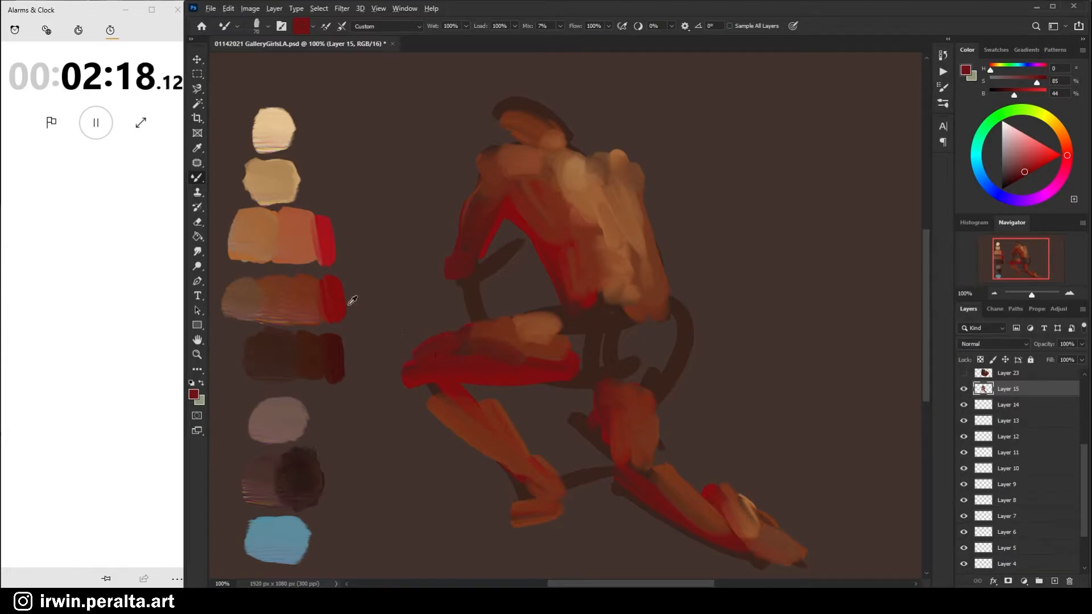
- Brighten the shadow areas of the thigh, both lower legs and the torso's side with the bright red swatch
alt+click(325, 234)
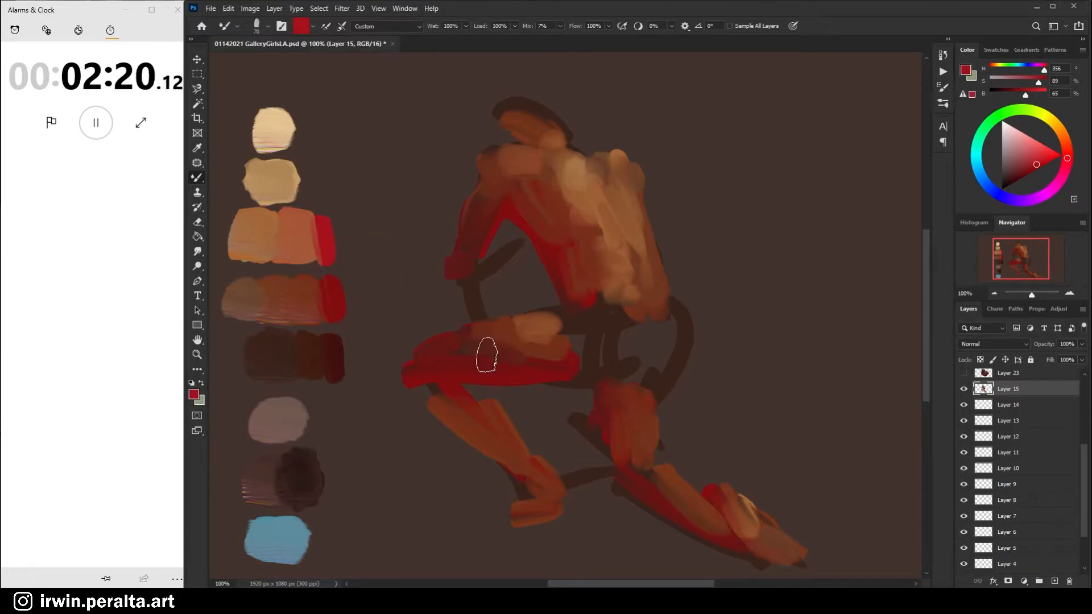
mouse_move(494, 363)
mouse_down()
mouse_move(480, 336)
mouse_move(526, 356)
mouse_move(500, 364)
mouse_up()
drag(453, 403, 484, 423)
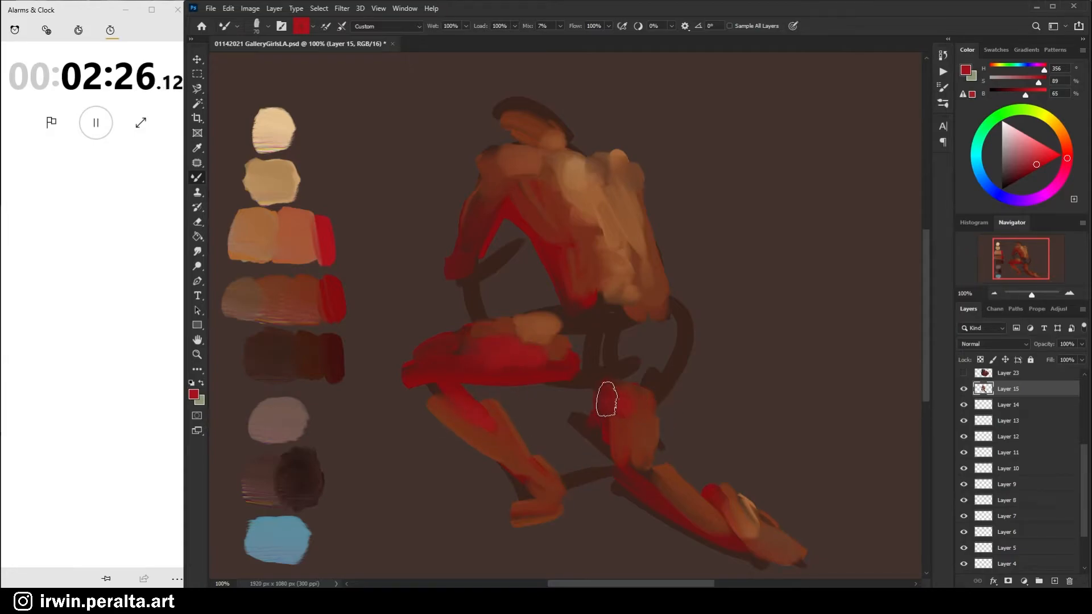
mouse_move(657, 486)
mouse_down()
mouse_move(756, 552)
mouse_move(671, 501)
mouse_move(742, 528)
mouse_move(721, 499)
mouse_move(733, 531)
mouse_up()
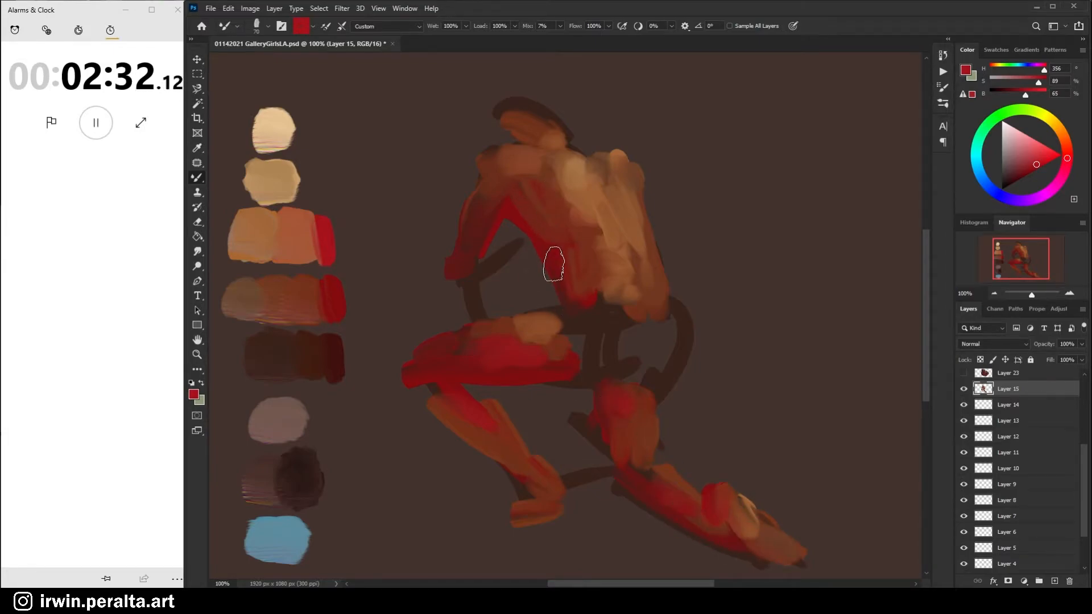
drag(568, 278, 525, 208)
- Fill the gap between the arm, torso and thigh with the darkest brown swatch using a smaller brush
alt+click(568, 293)
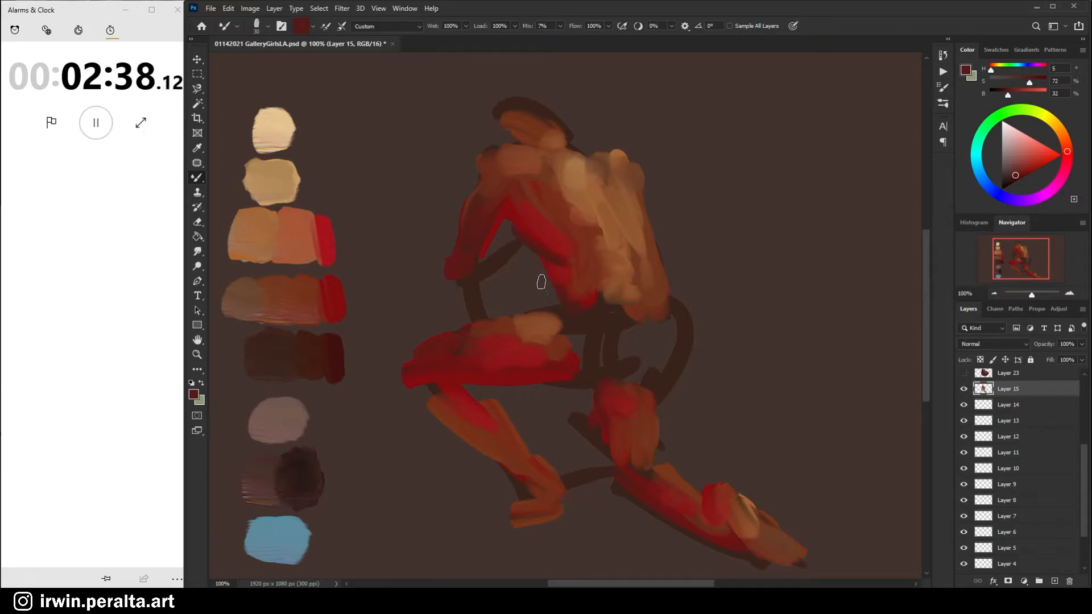
alt+click(302, 472)
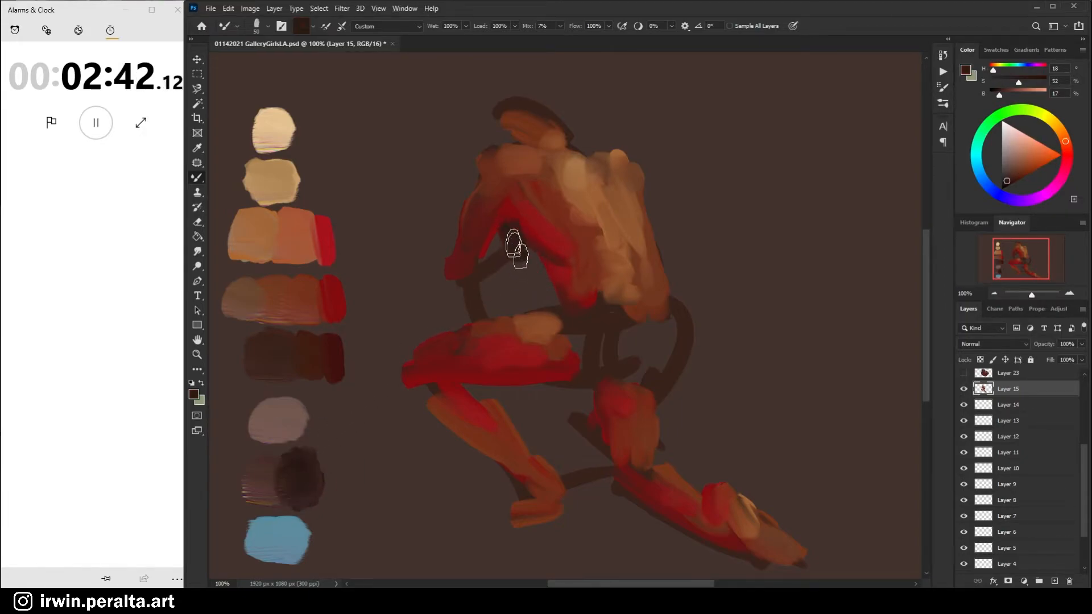
mouse_move(524, 258)
mouse_down()
mouse_move(544, 286)
mouse_move(540, 262)
mouse_move(532, 254)
mouse_move(552, 297)
mouse_move(543, 278)
mouse_move(529, 295)
mouse_up()
mouse_move(511, 251)
mouse_down()
mouse_move(499, 253)
mouse_move(522, 260)
mouse_move(461, 287)
mouse_up()
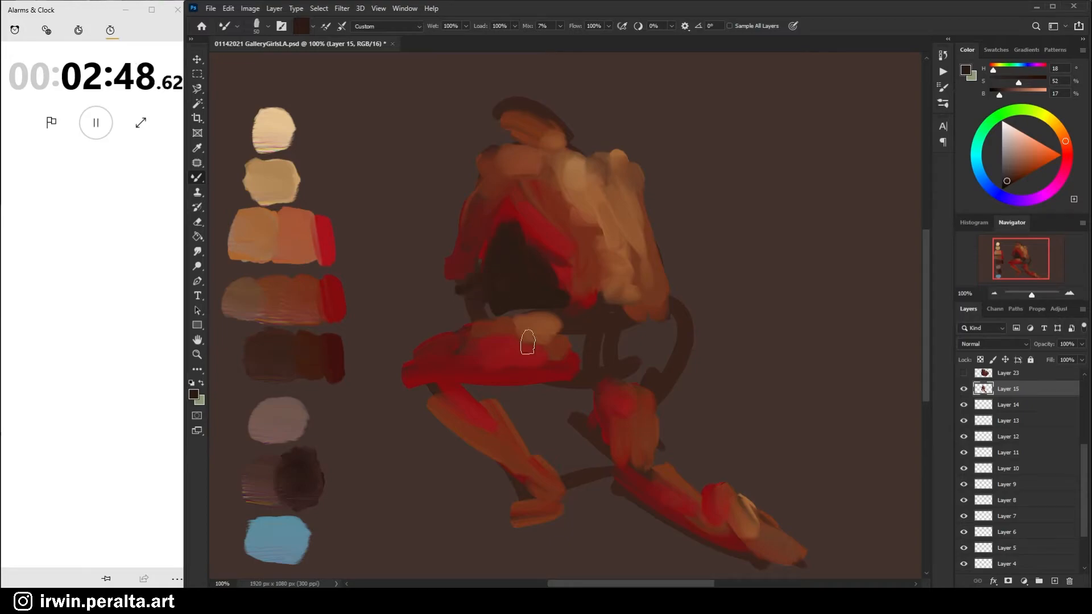
- Extend the near shoulder's edge with a sampled reddish brown and fill the background beside the hanging arm and above the knee with darkest brown
alt+click(480, 160)
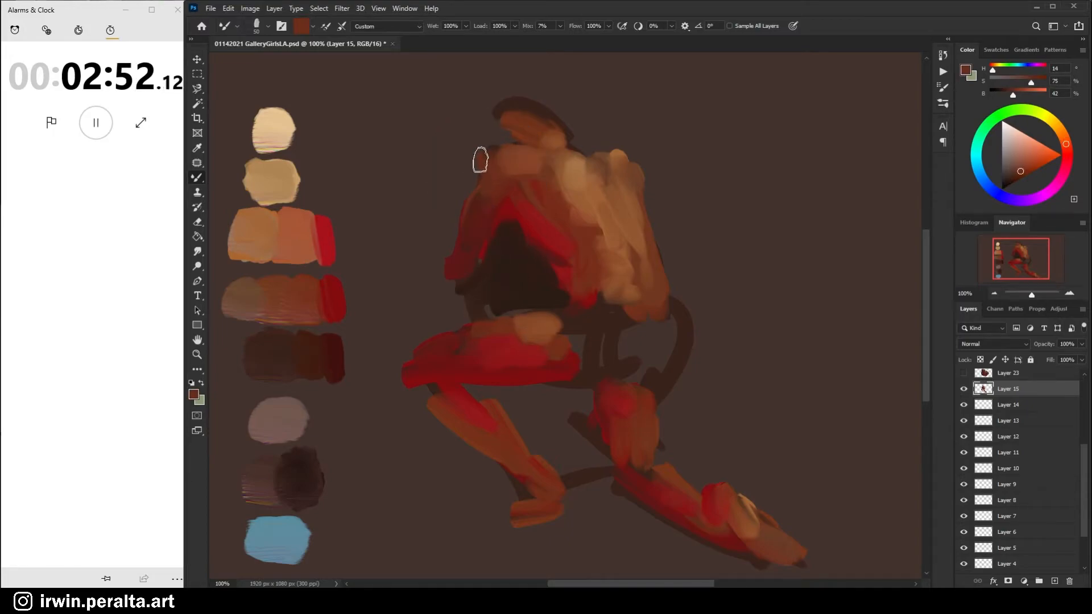
alt+click(520, 281)
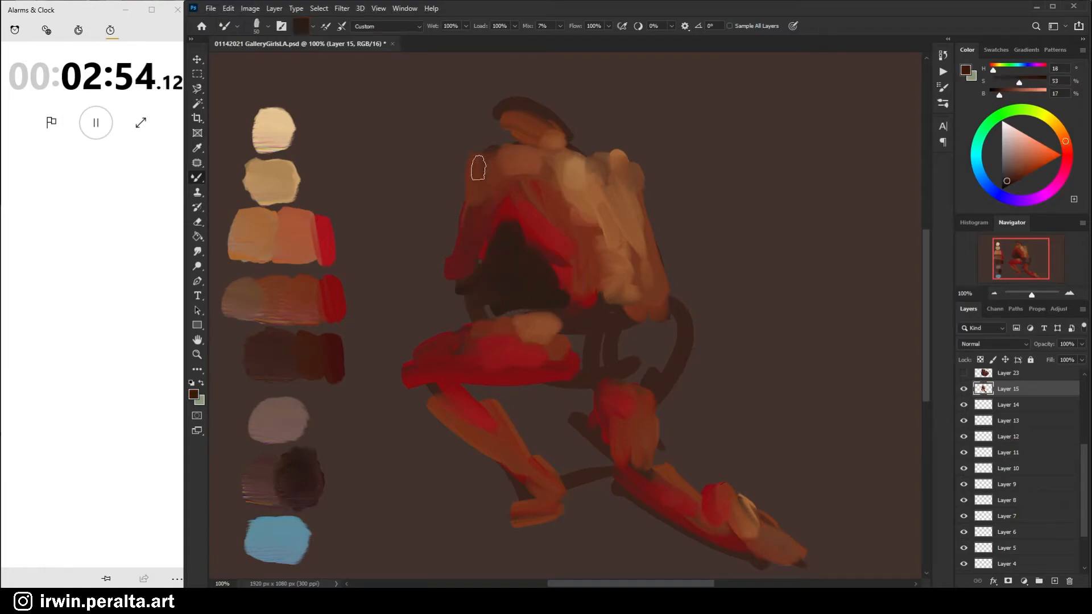
mouse_move(455, 159)
mouse_down()
mouse_move(432, 270)
mouse_move(468, 302)
mouse_move(447, 291)
mouse_up()
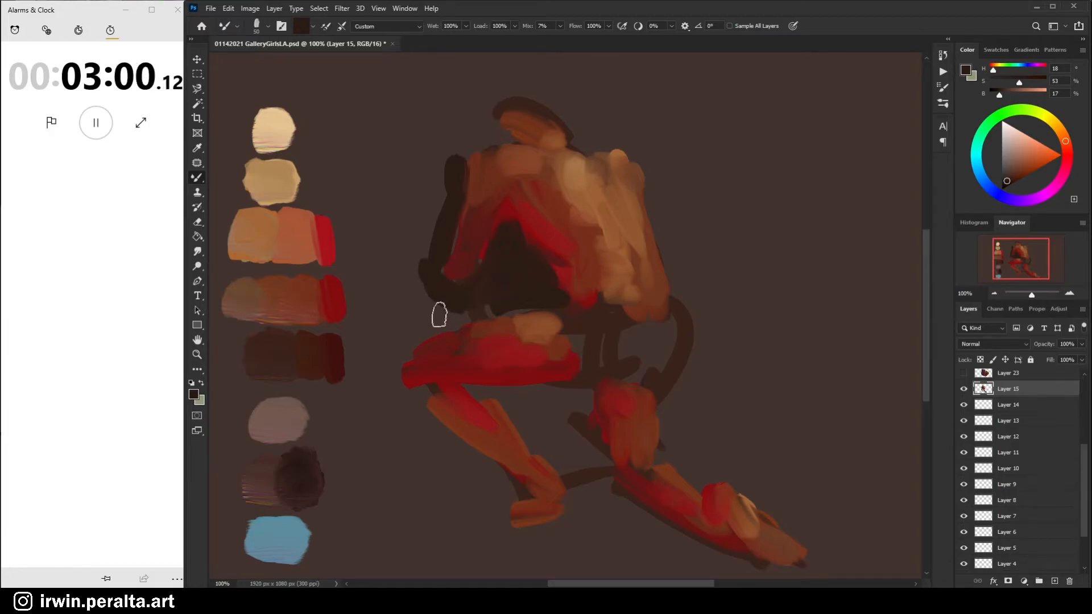
mouse_move(400, 333)
mouse_down()
mouse_move(409, 324)
mouse_move(397, 348)
mouse_move(478, 310)
mouse_up()
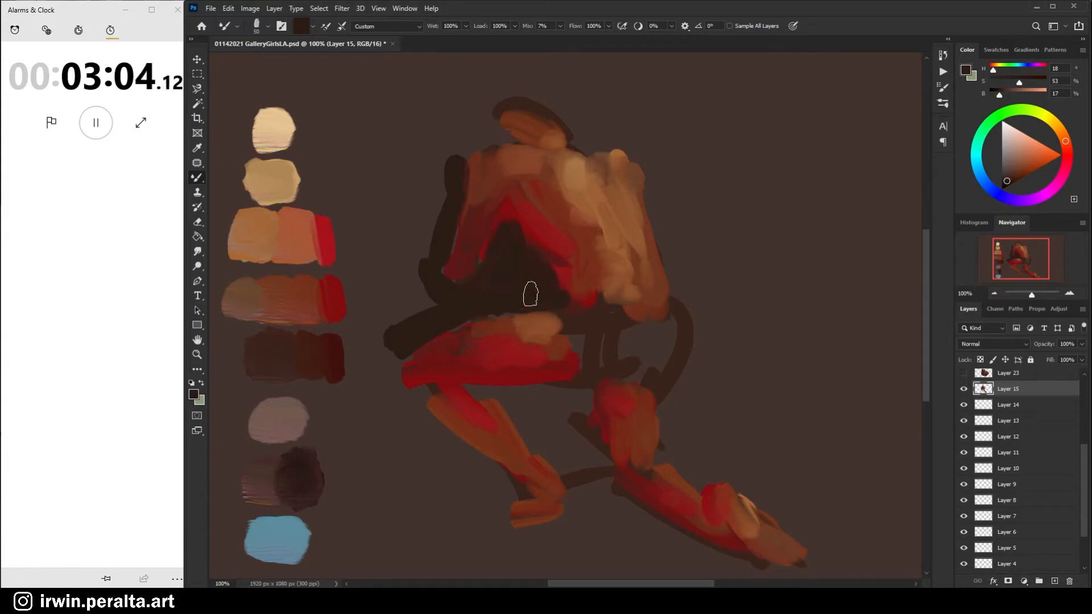
mouse_move(431, 290)
mouse_down()
mouse_move(411, 327)
mouse_move(392, 316)
mouse_move(421, 257)
mouse_move(404, 350)
mouse_up()
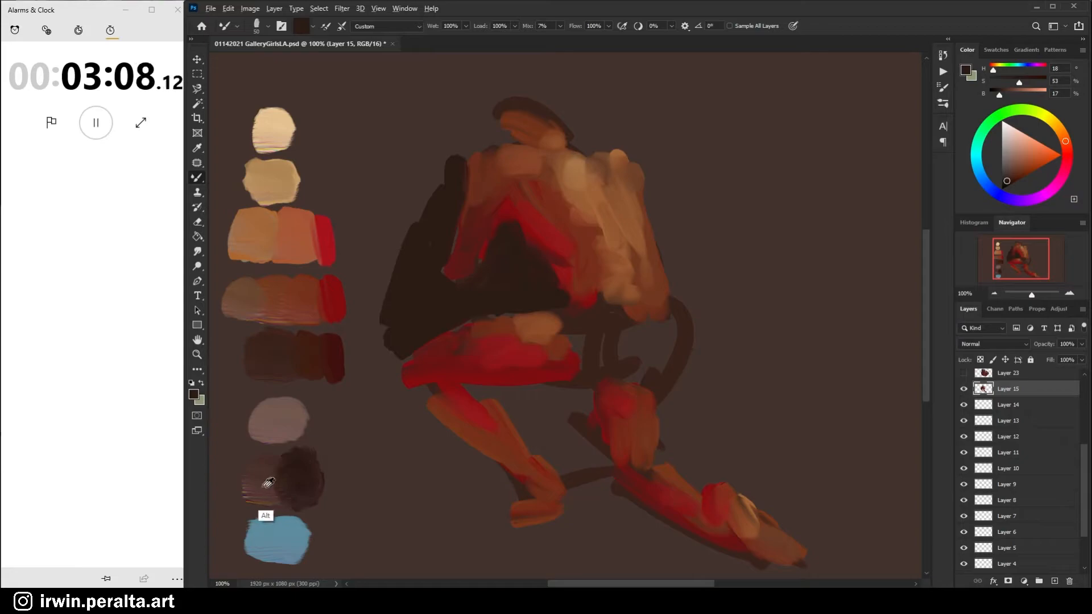
- Block in the hip between the raised thigh and the lower back with a dark red of hue 7, saturation 83 and brightness 37
alt+click(263, 513)
click(1020, 174)
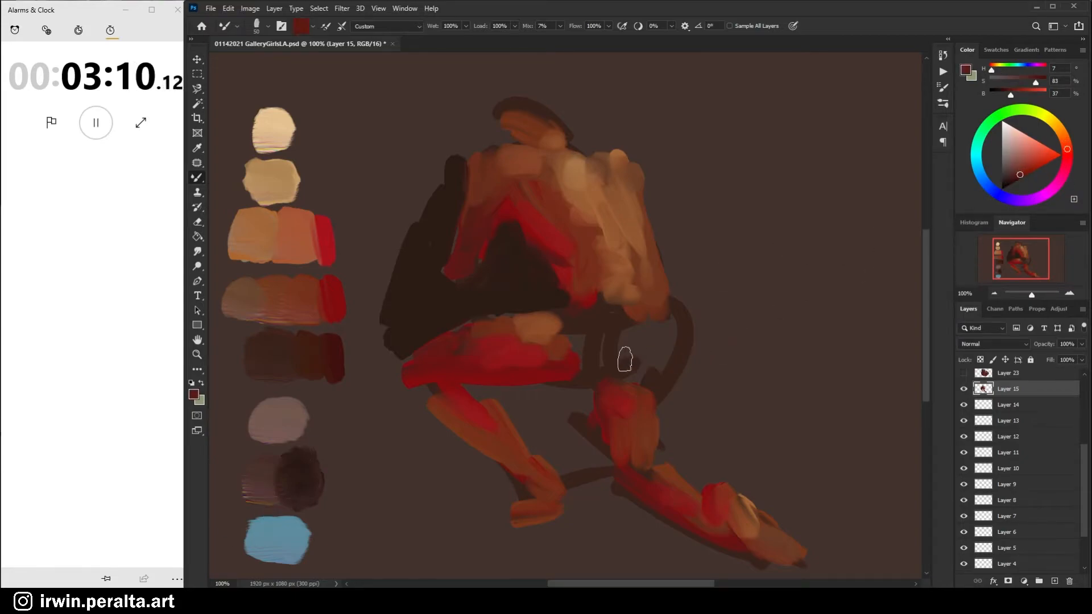
drag(563, 328, 579, 359)
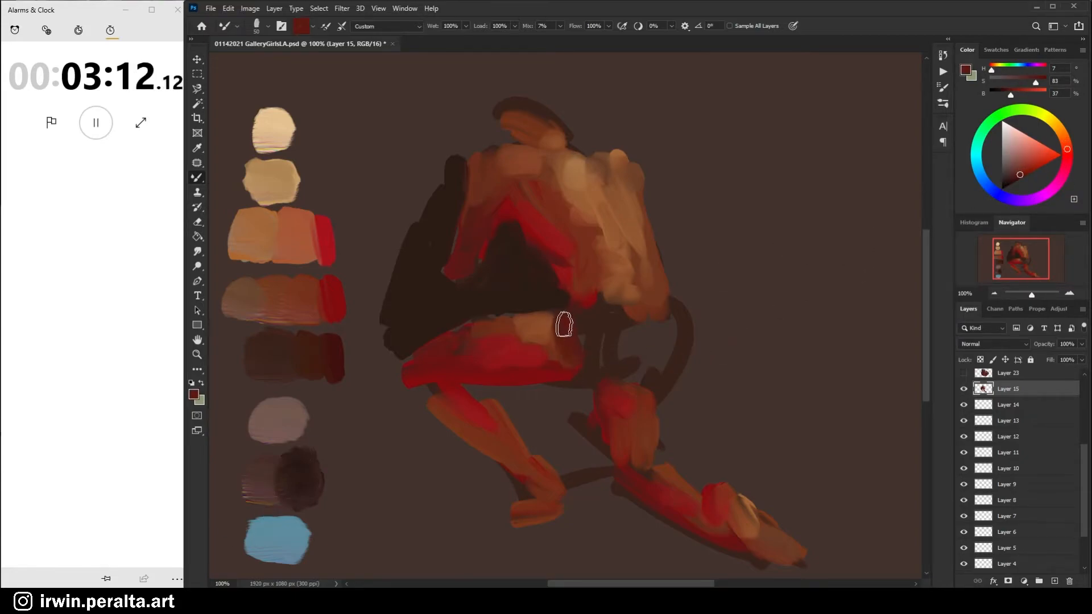
drag(574, 322, 583, 365)
drag(599, 325, 624, 363)
- Cover the waist and buttocks with the muted brown swatch, and shade the shorts' middle and upper edge with the dark purplish brown swatch
alt+click(268, 468)
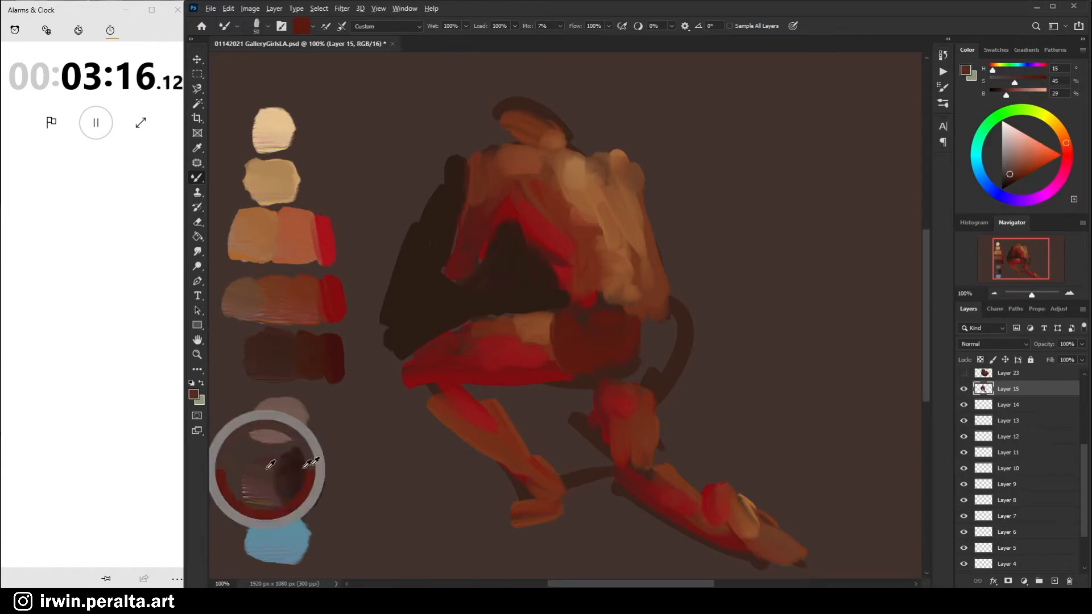
mouse_move(640, 317)
mouse_down()
mouse_move(669, 336)
mouse_move(679, 328)
mouse_move(660, 356)
mouse_move(681, 339)
mouse_up()
drag(635, 385, 660, 388)
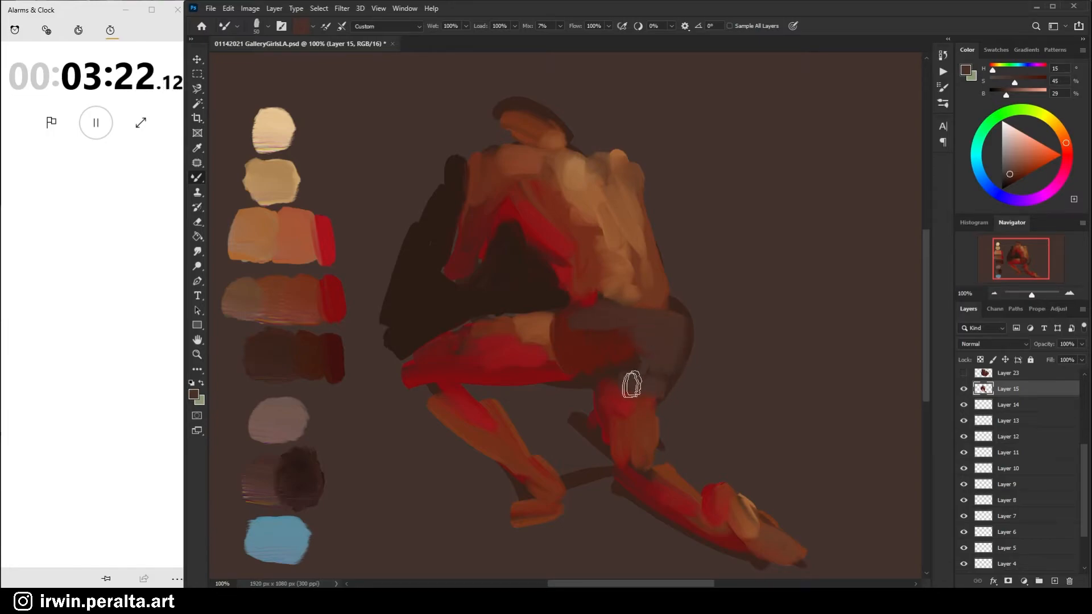
alt+click(304, 503)
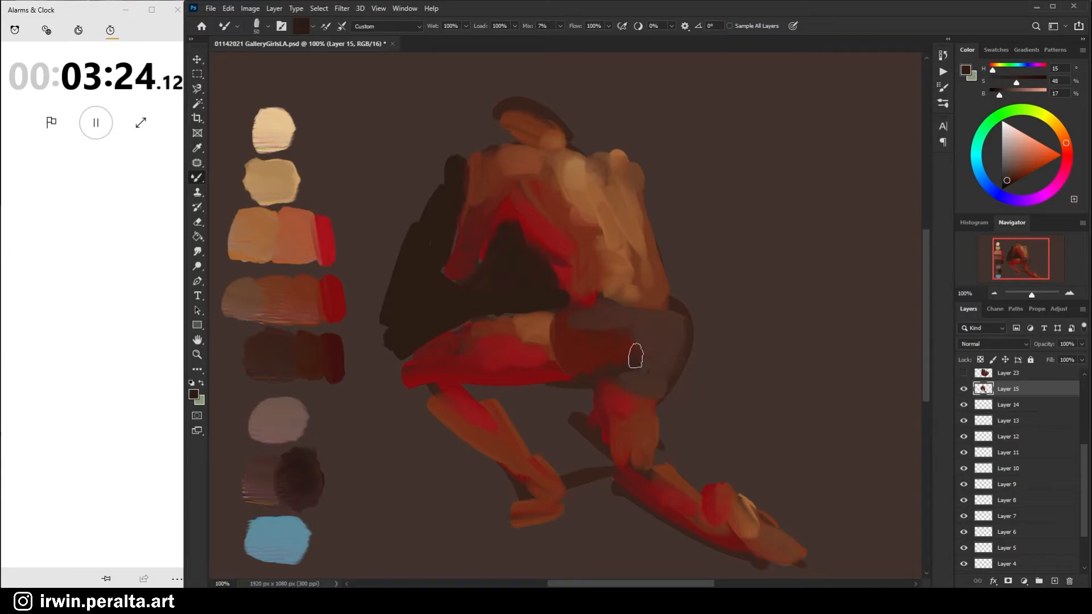
drag(612, 368, 626, 370)
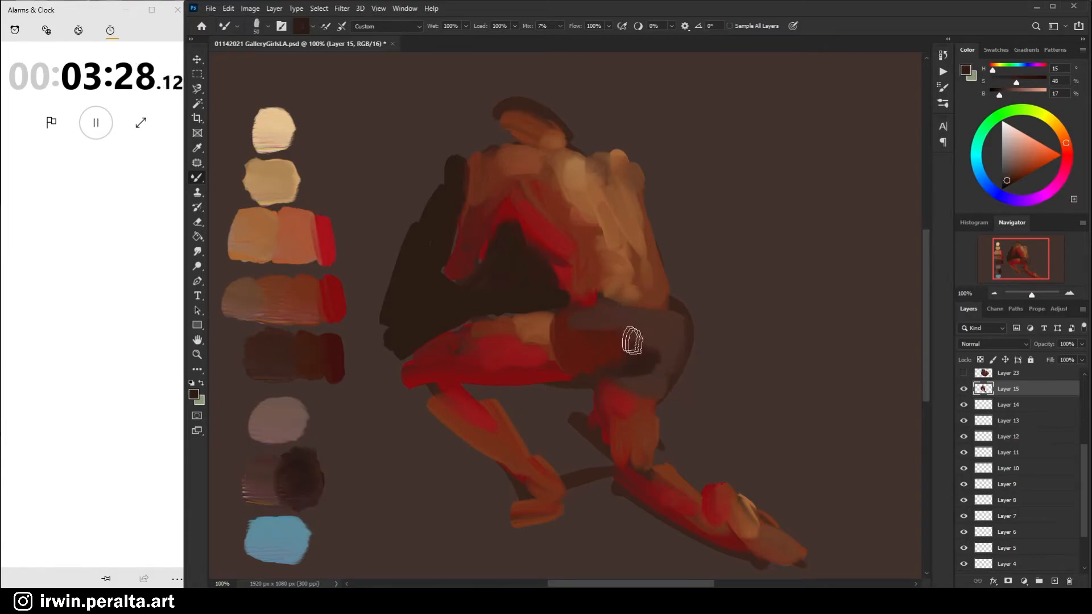
mouse_move(667, 336)
mouse_down()
mouse_move(601, 311)
mouse_move(579, 328)
mouse_up()
- Blend the shorts' folds, lower hem and outer edge with dark reds and browns sampled from the hip area
alt+click(586, 313)
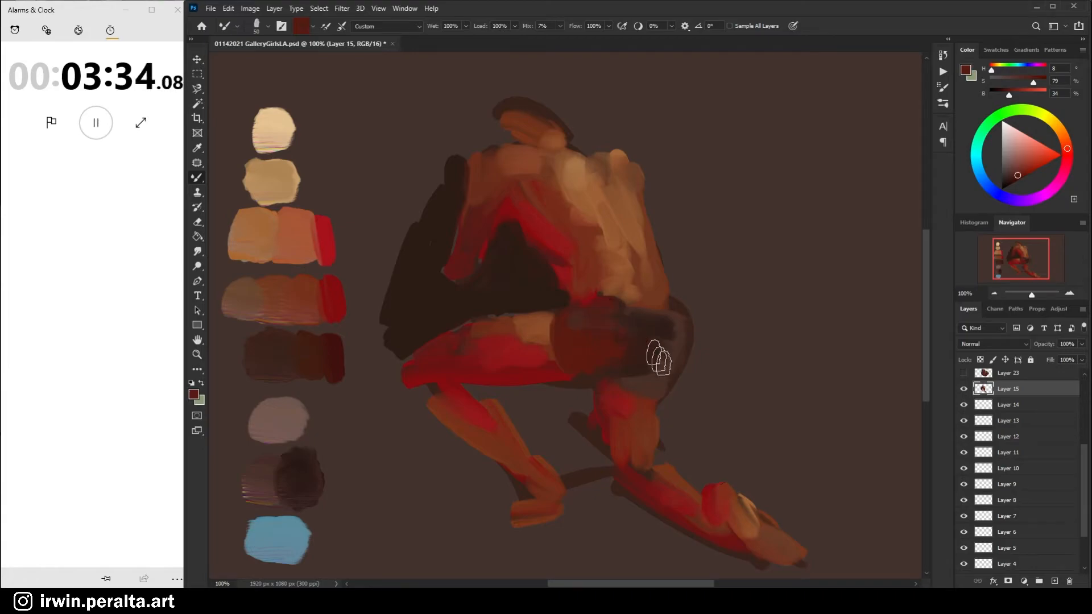
alt+click(659, 318)
alt+click(655, 334)
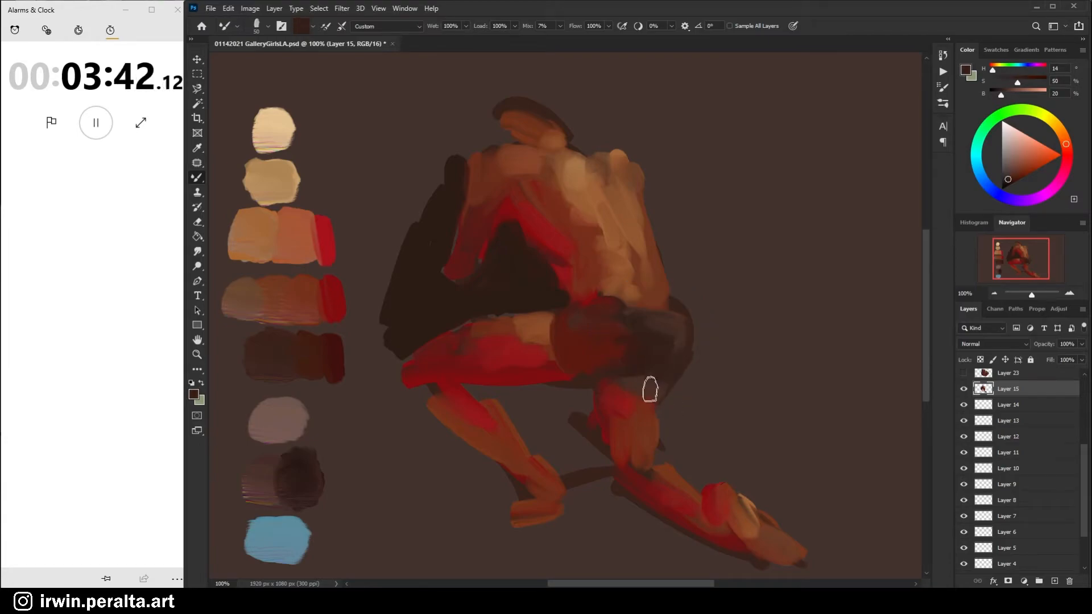
alt+click(593, 381)
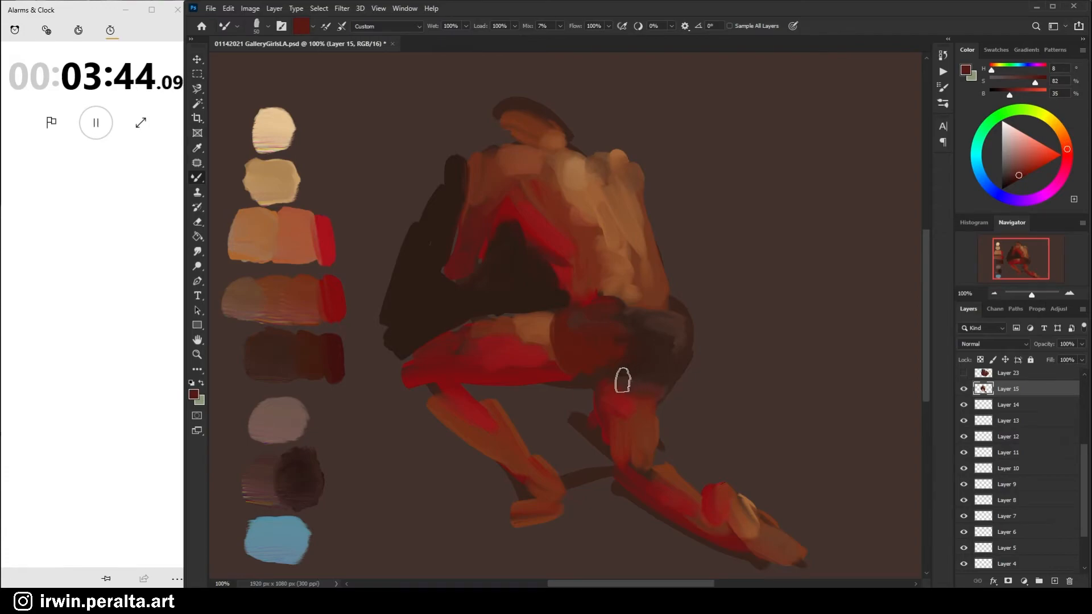
alt+click(663, 376)
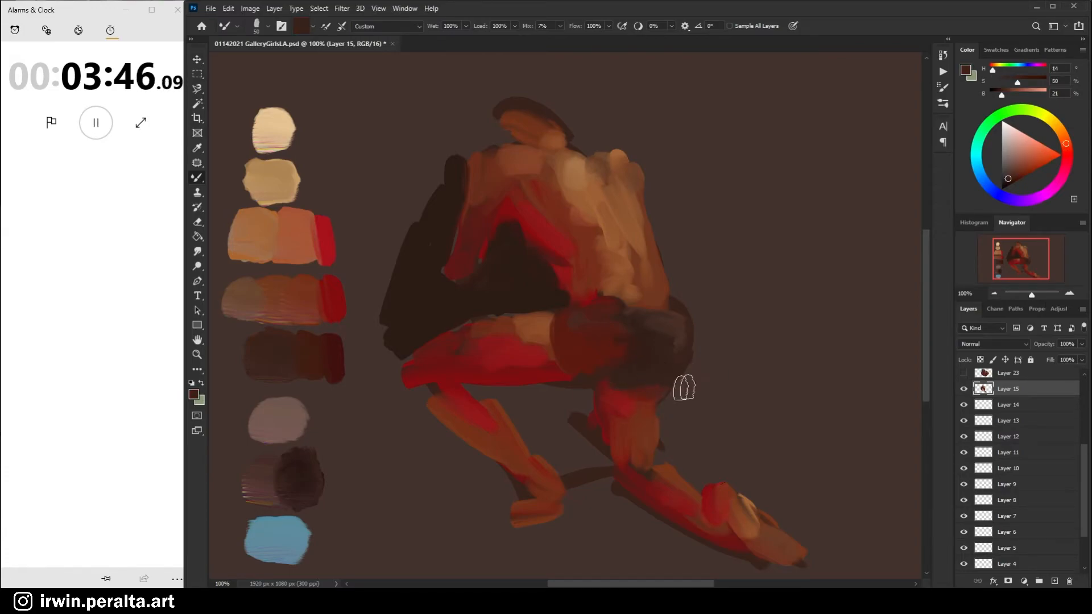
alt+click(658, 392)
alt+click(653, 356)
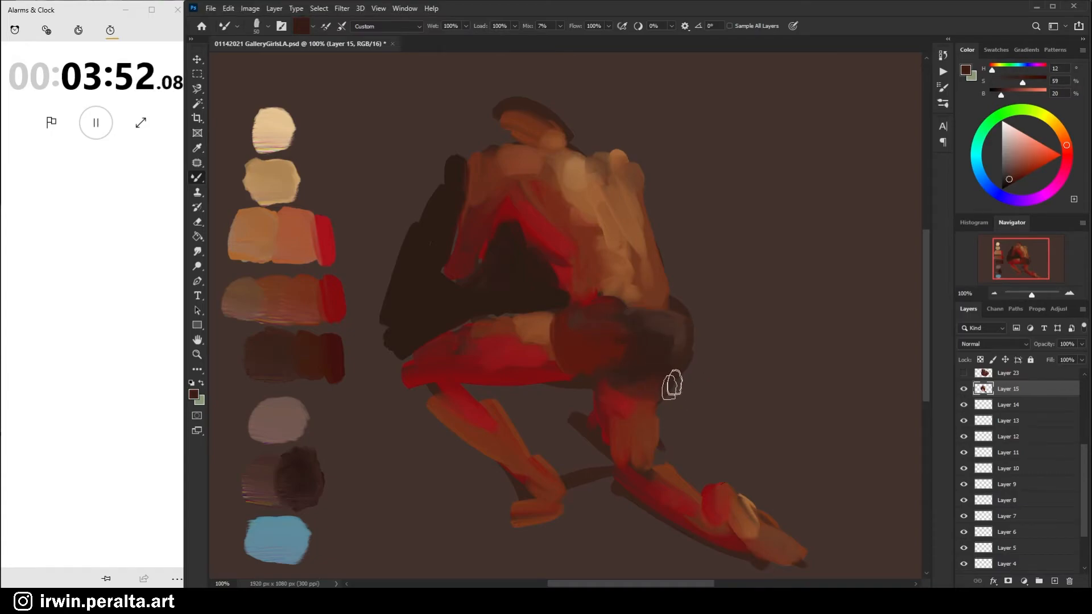
alt+click(597, 322)
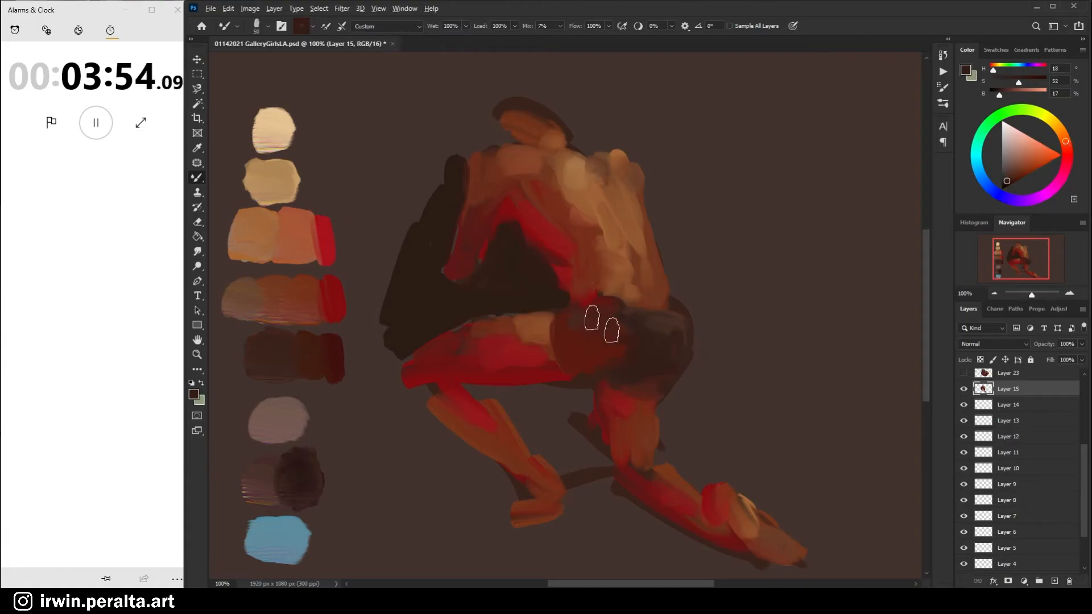
- Paint a dark brown background along the buttocks and back, and trim the excess around both shoulders with the sampled background brown
mouse_move(686, 282)
mouse_down()
mouse_move(699, 364)
mouse_move(700, 338)
mouse_move(678, 415)
mouse_up()
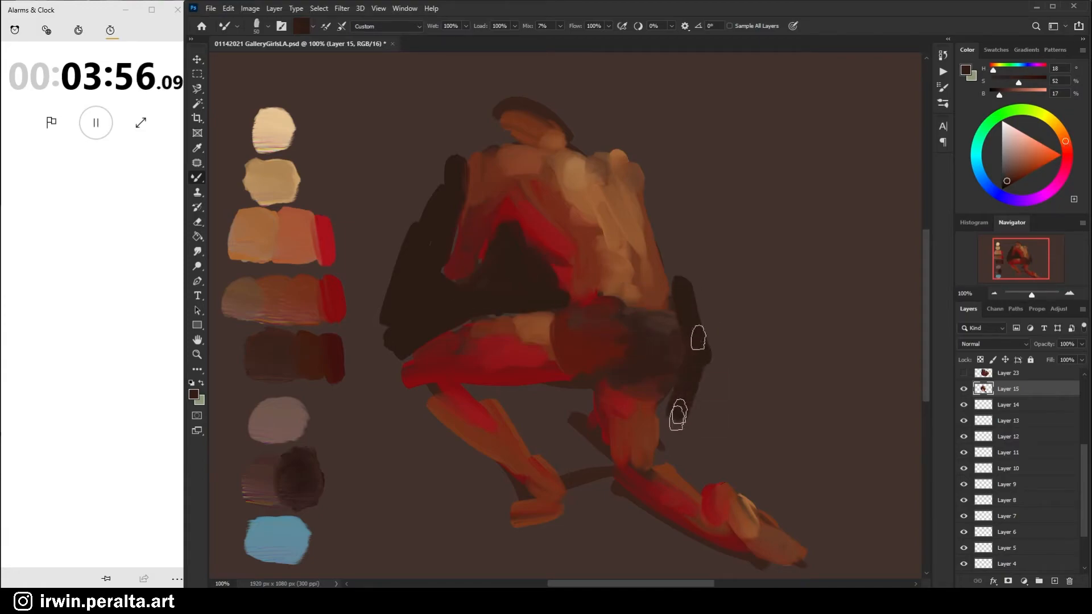
mouse_move(683, 293)
mouse_down()
mouse_move(666, 245)
mouse_move(690, 282)
mouse_move(672, 272)
mouse_move(667, 253)
mouse_move(696, 288)
mouse_move(656, 232)
mouse_move(669, 240)
mouse_move(663, 195)
mouse_up()
alt+click(661, 196)
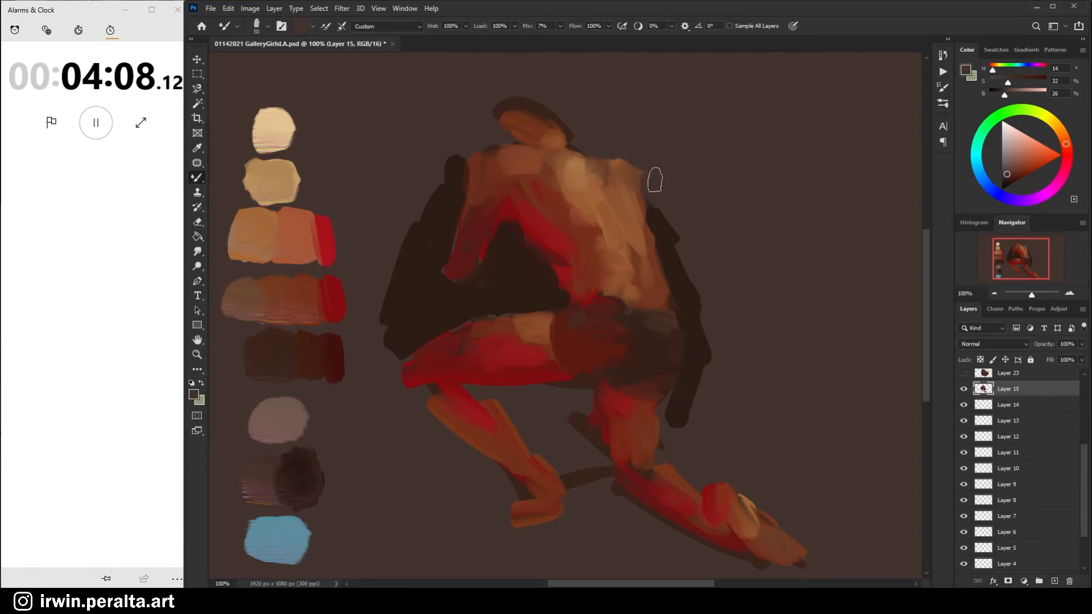
alt+click(663, 216)
drag(662, 204, 678, 239)
drag(460, 152, 471, 136)
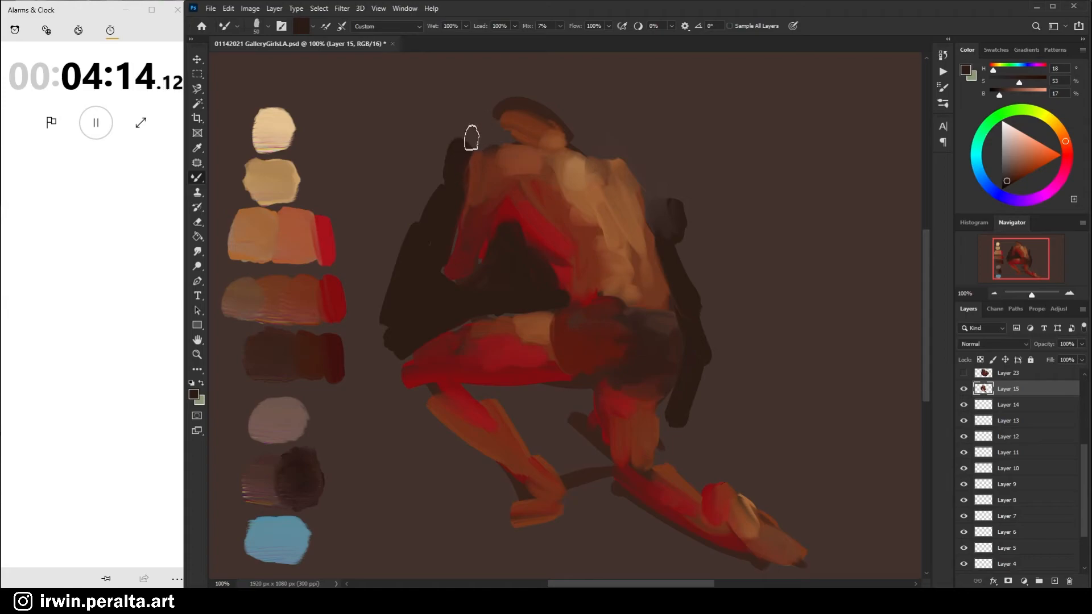
alt+click(474, 140)
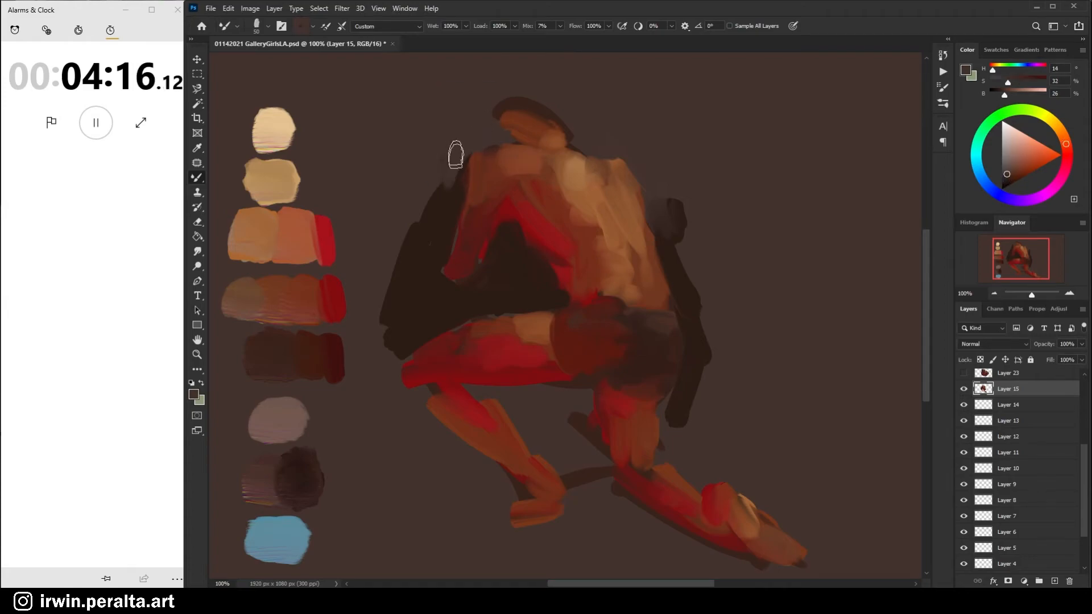
- Fill the head with the dark purplish brown swatch as hair and clean its outline with the sampled background color
alt+click(307, 503)
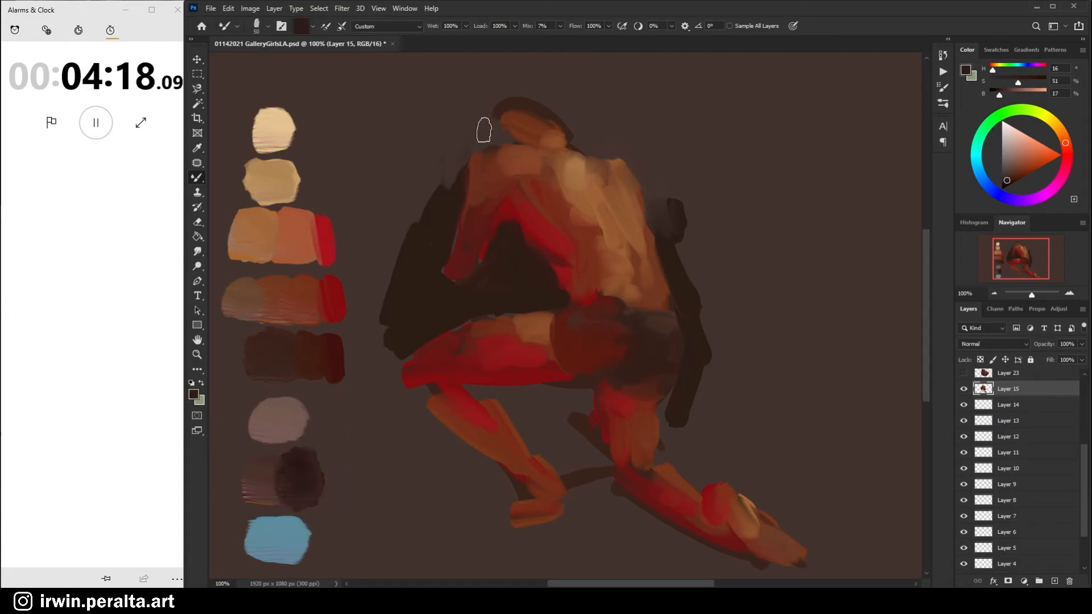
mouse_move(484, 128)
mouse_down()
mouse_move(550, 117)
mouse_move(518, 122)
mouse_move(548, 121)
mouse_move(531, 130)
mouse_move(556, 114)
mouse_move(540, 128)
mouse_move(546, 120)
mouse_move(511, 117)
mouse_move(554, 99)
mouse_move(489, 115)
mouse_up()
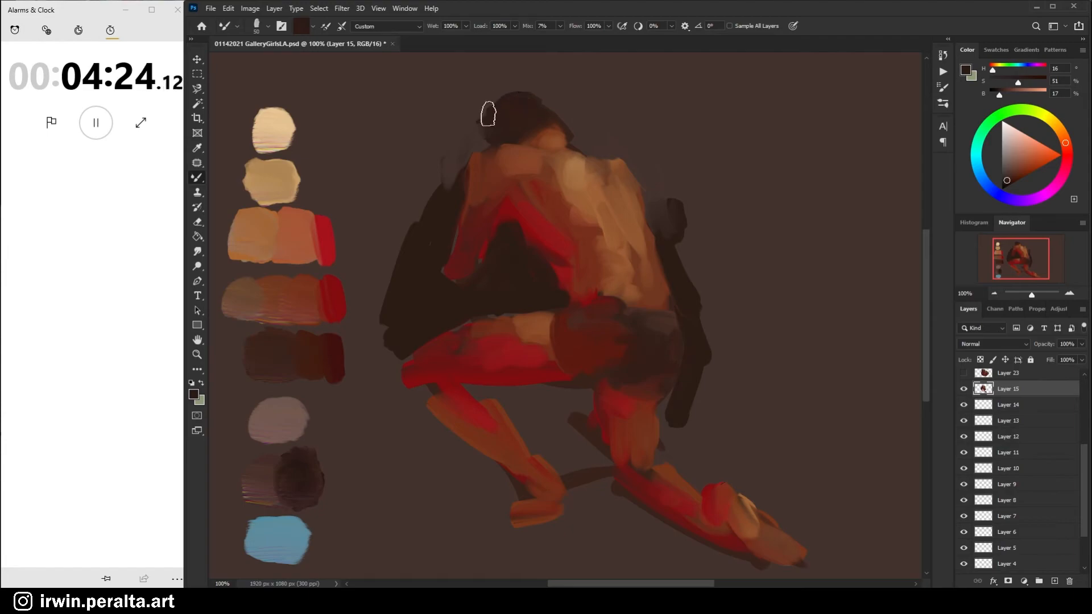
alt+click(588, 98)
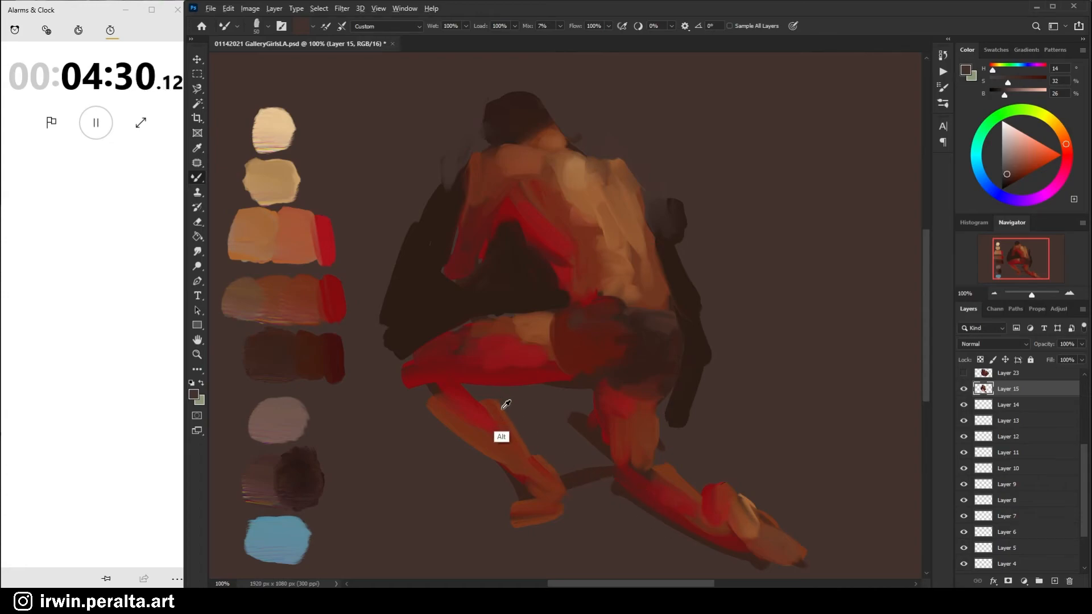
- Accent the raised thigh's underside with the dark red swatch using a smaller brush and fill darkest brown on both sides of the front lower leg
alt+click(342, 354)
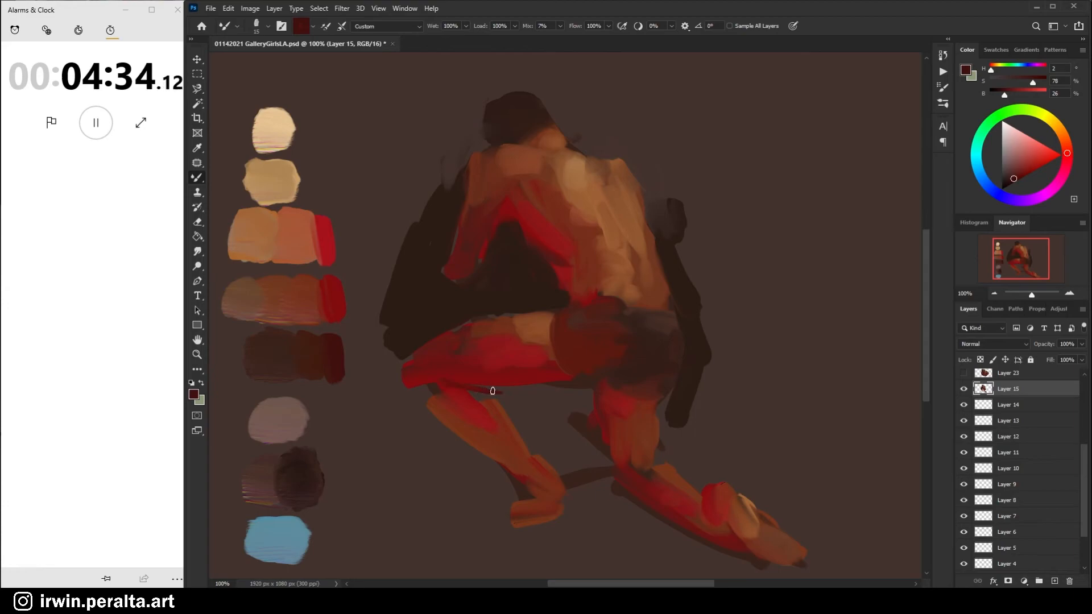
alt+click(474, 311)
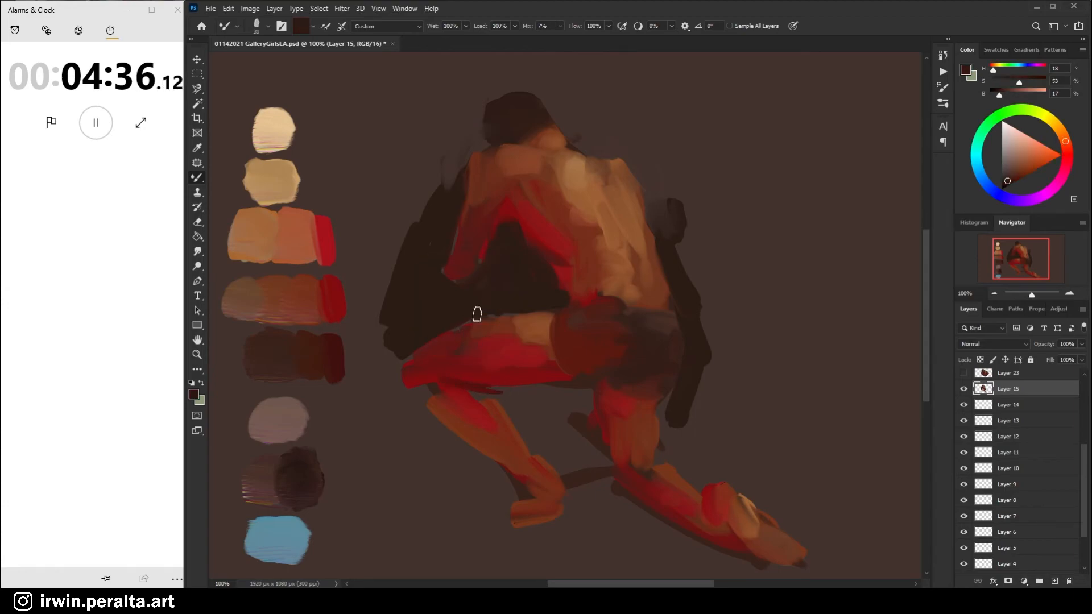
mouse_move(512, 396)
mouse_down()
mouse_move(562, 398)
mouse_move(509, 393)
mouse_move(528, 403)
mouse_move(529, 426)
mouse_move(546, 446)
mouse_move(498, 438)
mouse_up()
mouse_move(420, 414)
mouse_down()
mouse_move(508, 480)
mouse_move(437, 418)
mouse_move(502, 466)
mouse_move(486, 456)
mouse_move(517, 494)
mouse_move(642, 488)
mouse_move(516, 522)
mouse_move(532, 495)
mouse_move(498, 525)
mouse_move(523, 501)
mouse_move(547, 513)
mouse_move(481, 513)
mouse_move(527, 470)
mouse_move(517, 432)
mouse_move(436, 398)
mouse_move(544, 469)
mouse_move(509, 451)
mouse_move(491, 412)
mouse_move(551, 471)
mouse_up()
- Repaint the front lower leg and foot with sampled reds, reshaping the heel and darkening the ground beneath the foot
alt+click(643, 487)
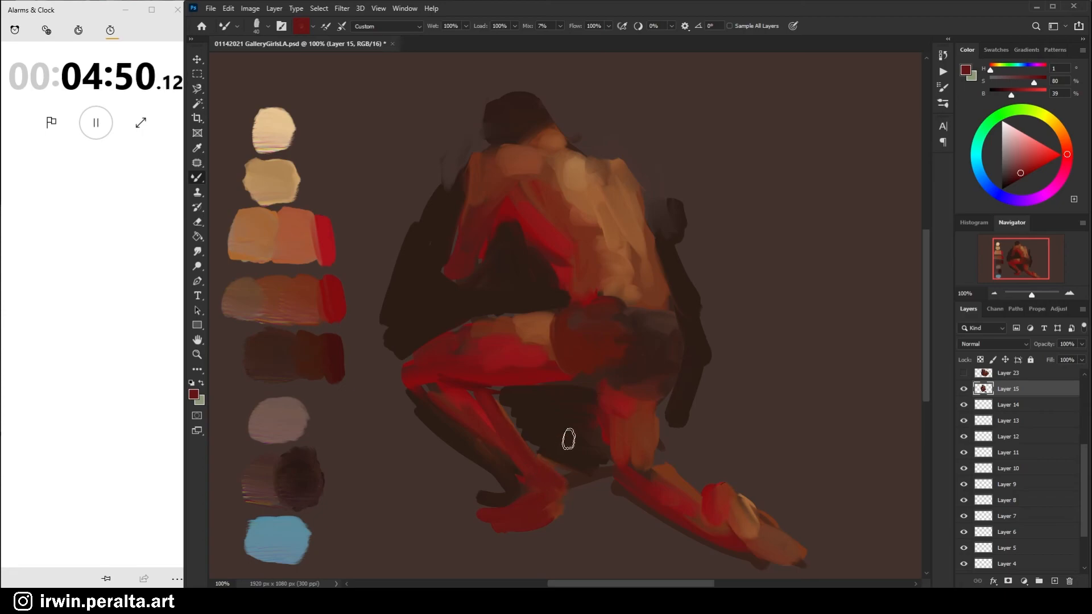
alt+click(560, 464)
mouse_move(513, 533)
mouse_down()
mouse_move(587, 530)
mouse_move(571, 532)
mouse_move(566, 522)
mouse_move(586, 508)
mouse_up()
key(ctrl+z)
mouse_move(555, 459)
mouse_down()
mouse_move(583, 516)
mouse_move(611, 518)
mouse_up()
- Widen the trailing lower leg with the front foot's reddish brown and paint darkest brown beneath the leg and behind its foot
alt+click(561, 497)
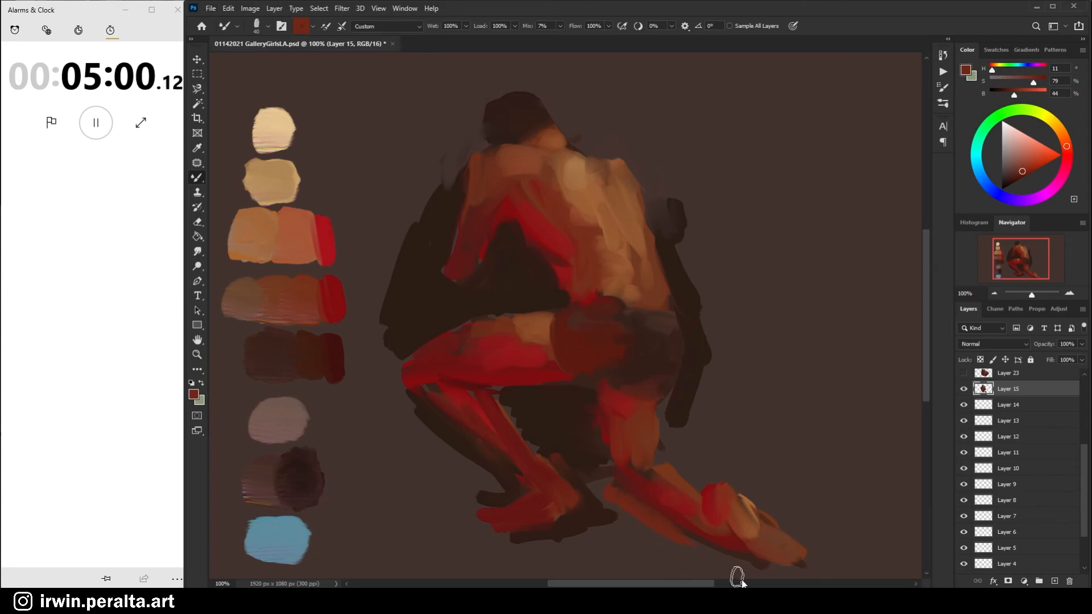
alt+click(562, 438)
mouse_move(631, 504)
mouse_down()
mouse_move(759, 573)
mouse_move(789, 547)
mouse_up()
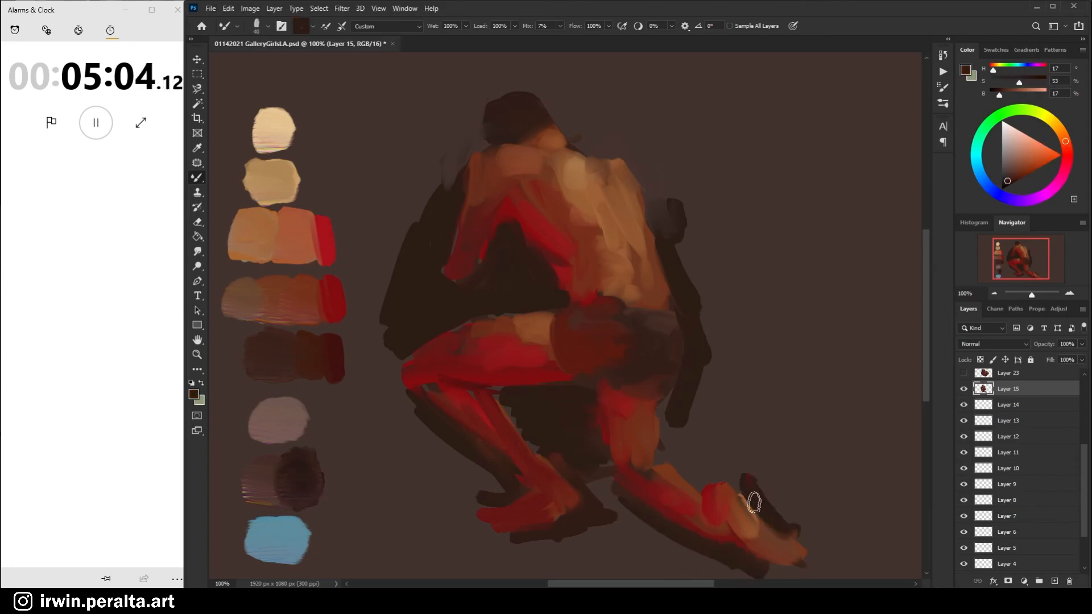